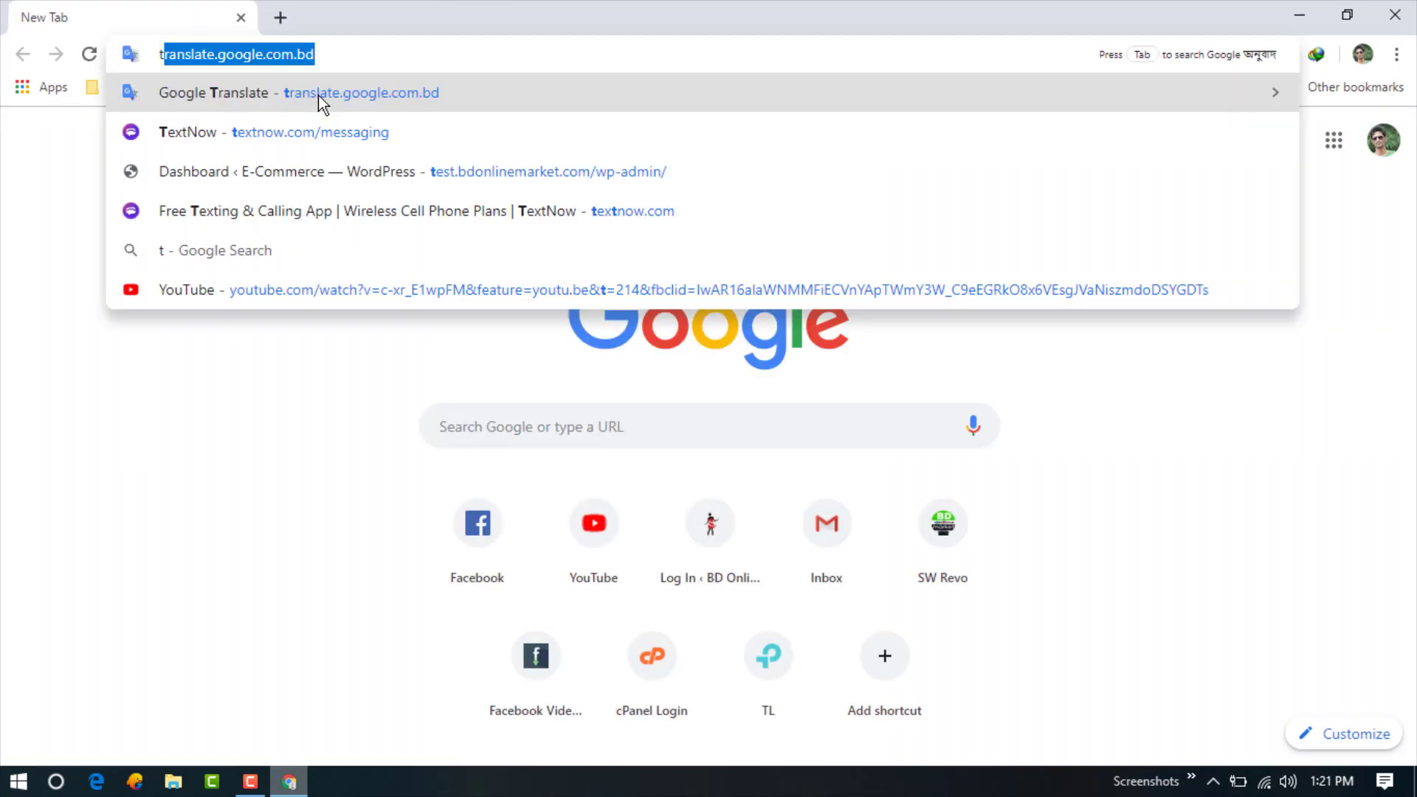
Load technitium.com in Chrome and scroll the home page to the MAC Address Changer listing.
{"action": "type", "text": "chnitium.com"}
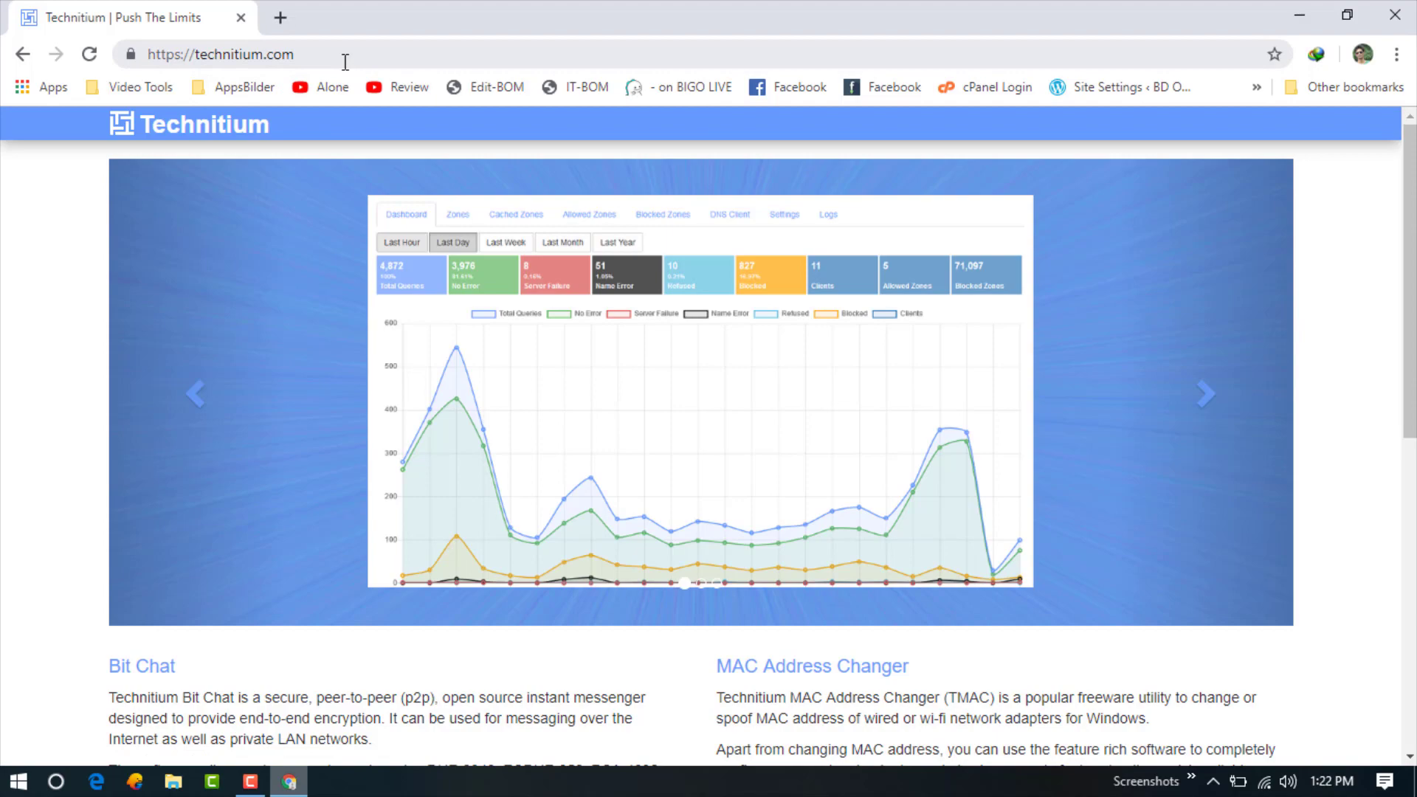
{"action": "left_click", "coordinate": [345, 62]}
{"action": "scroll", "coordinate": [619, 426], "scroll_direction": "down", "scroll_amount": 5}
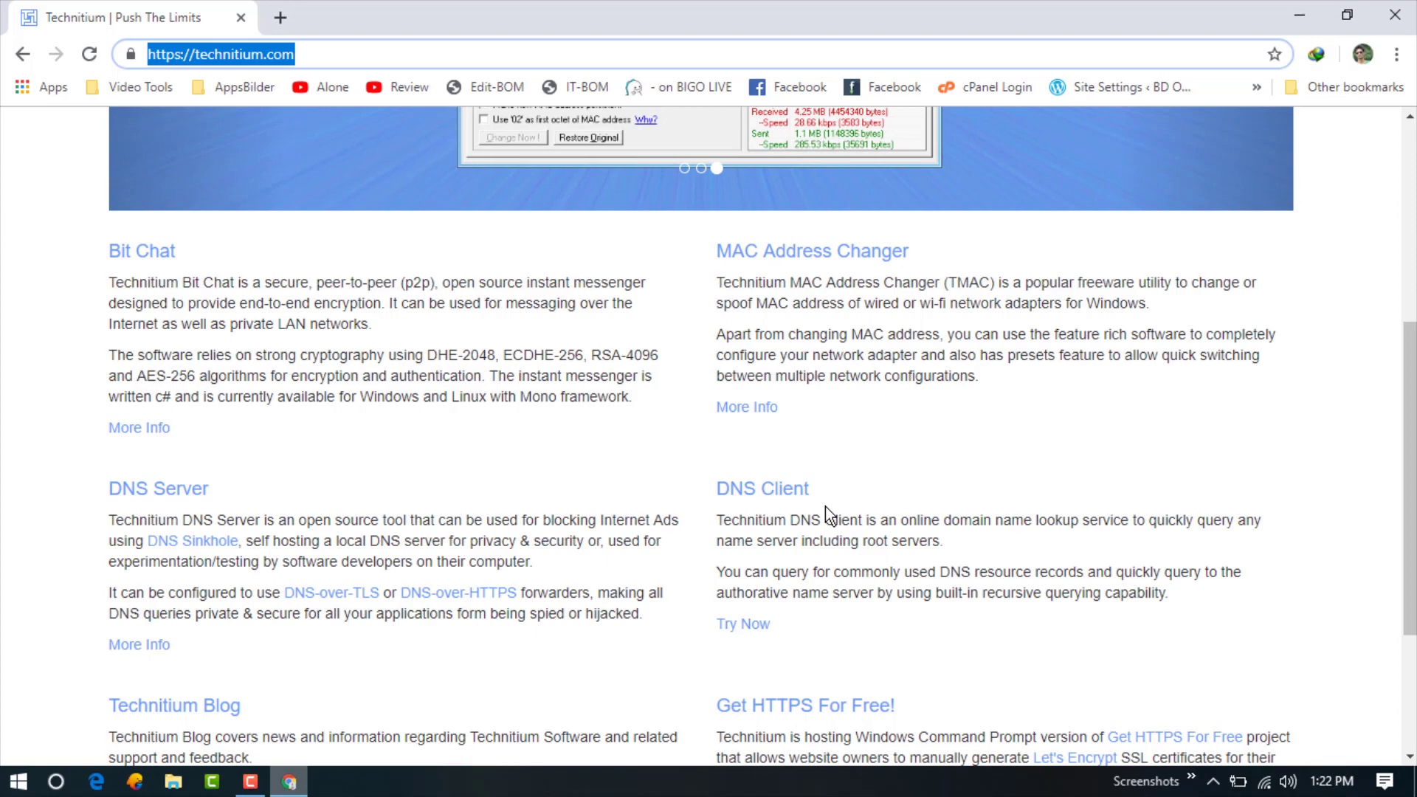
{"action": "scroll", "coordinate": [502, 491], "scroll_direction": "down", "scroll_amount": 3}
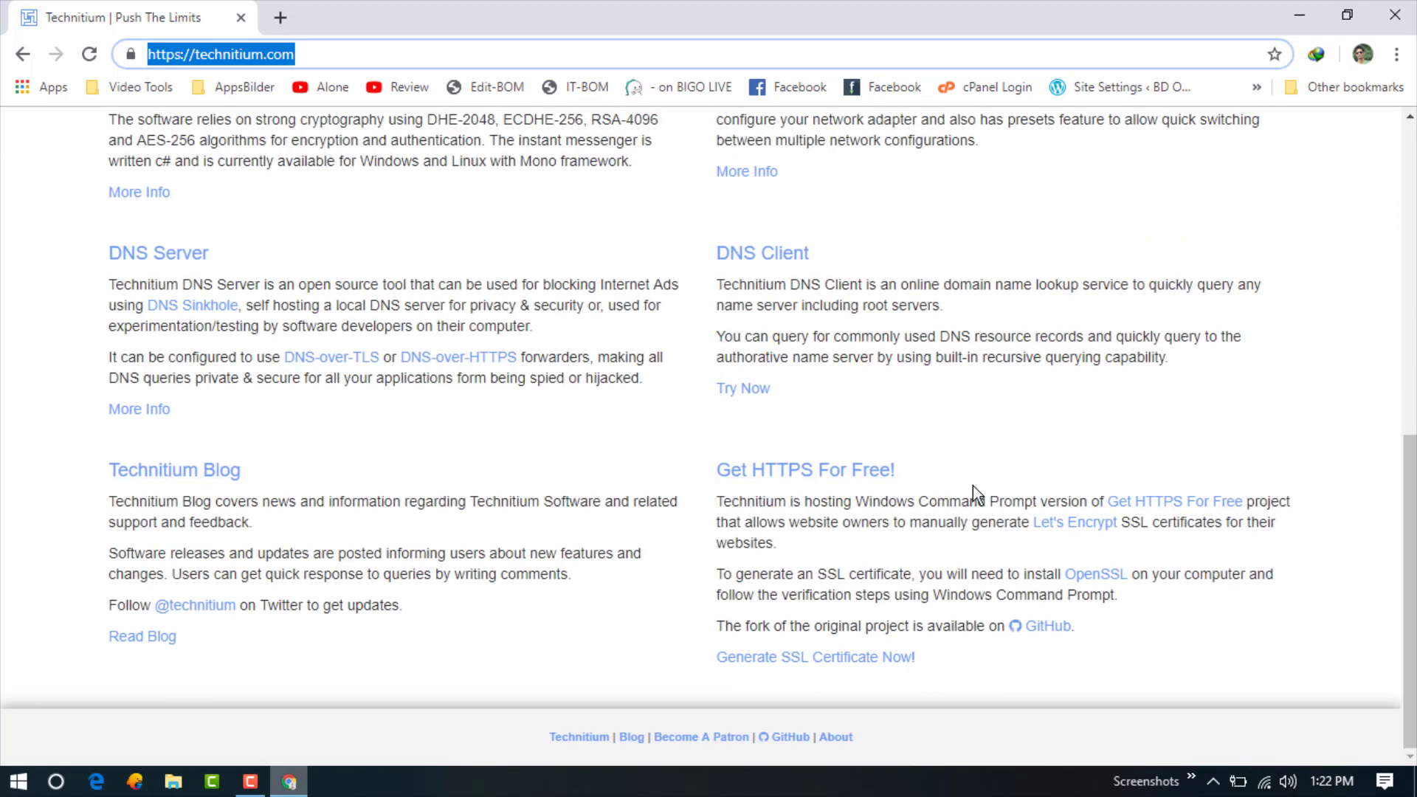
{"action": "scroll", "coordinate": [1011, 437], "scroll_direction": "up", "scroll_amount": 5}
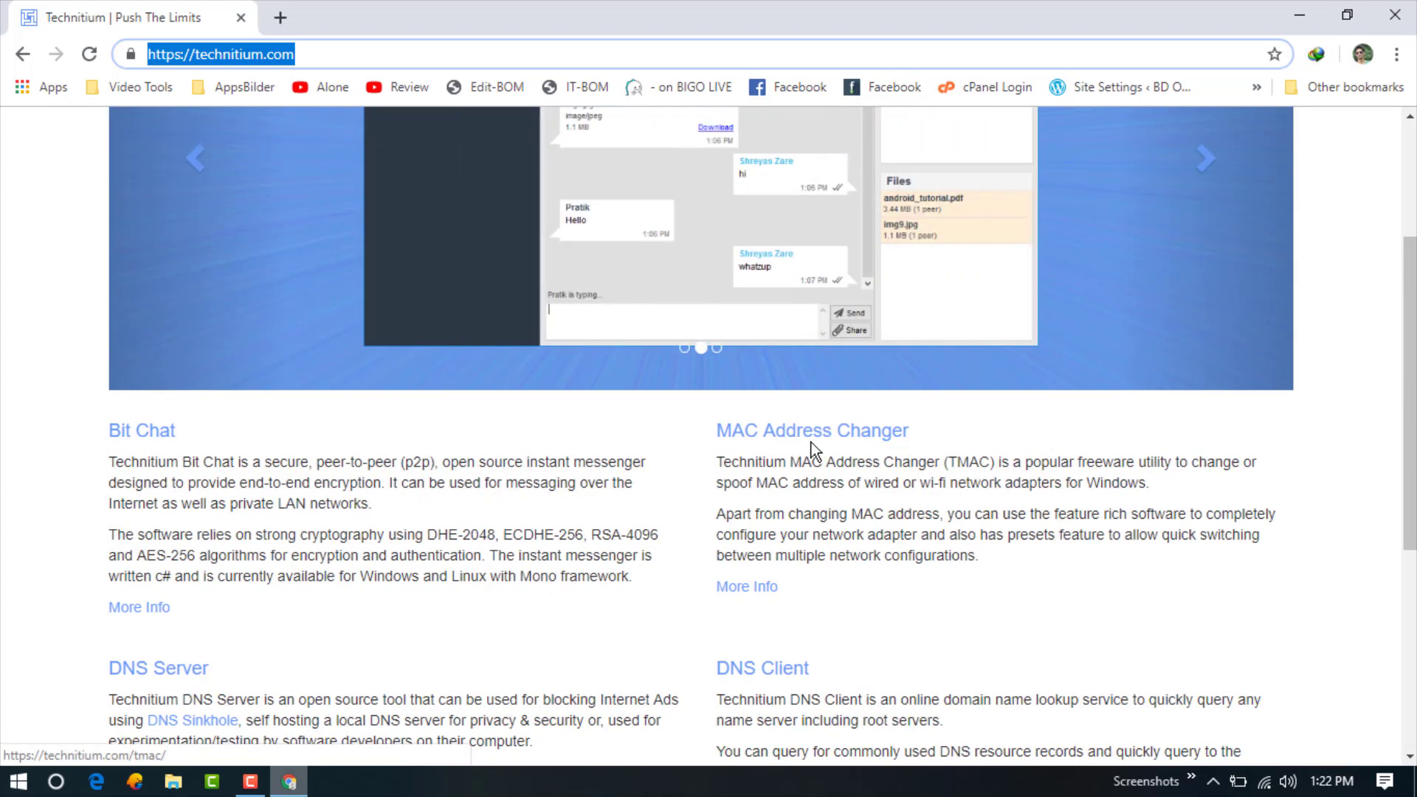
Open the MAC Address Changer page and start the direct download of TMACv6.0.7_Setup.zip.
{"action": "left_click", "coordinate": [812, 439]}
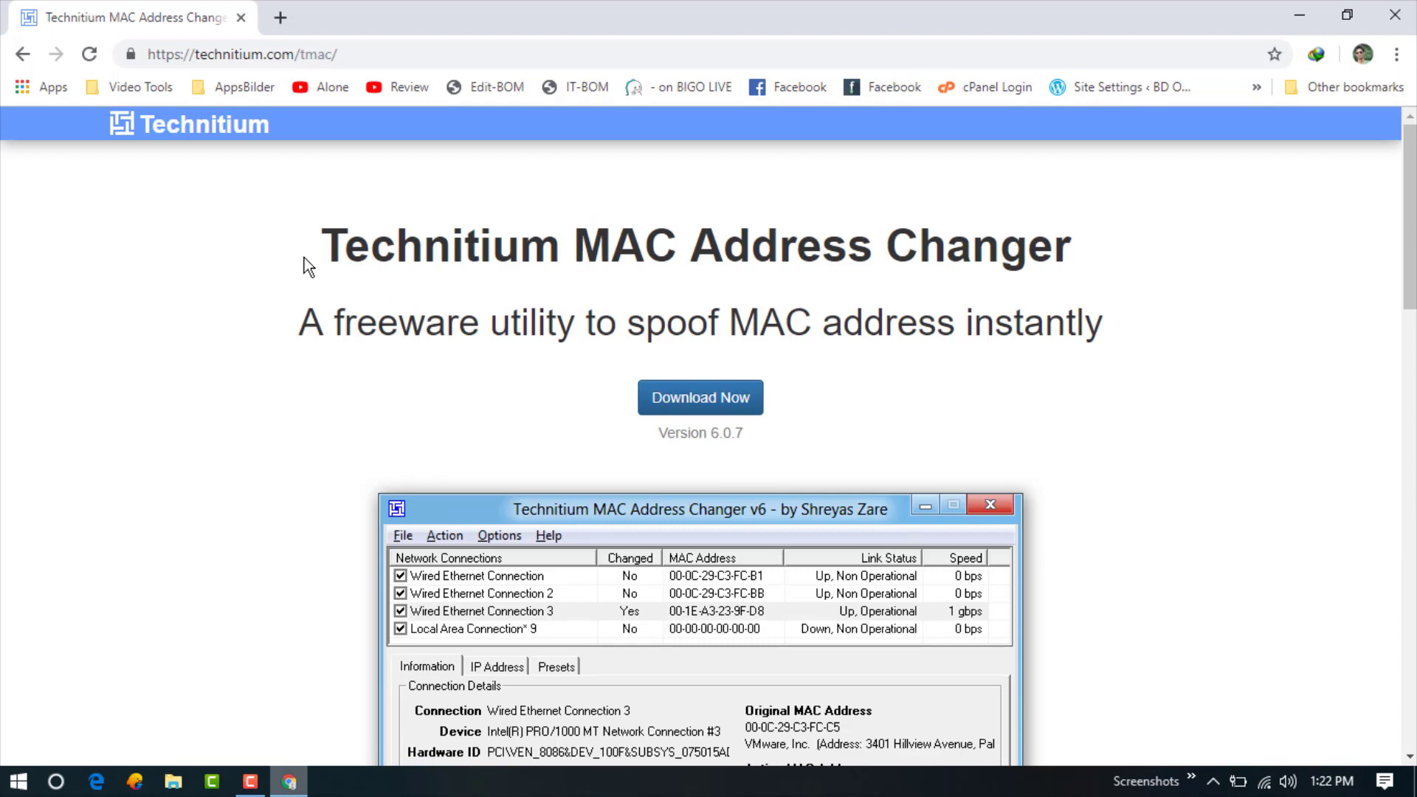
{"action": "left_click_drag", "start_coordinate": [345, 246], "coordinate": [1156, 313]}
{"action": "left_click", "coordinate": [1156, 313]}
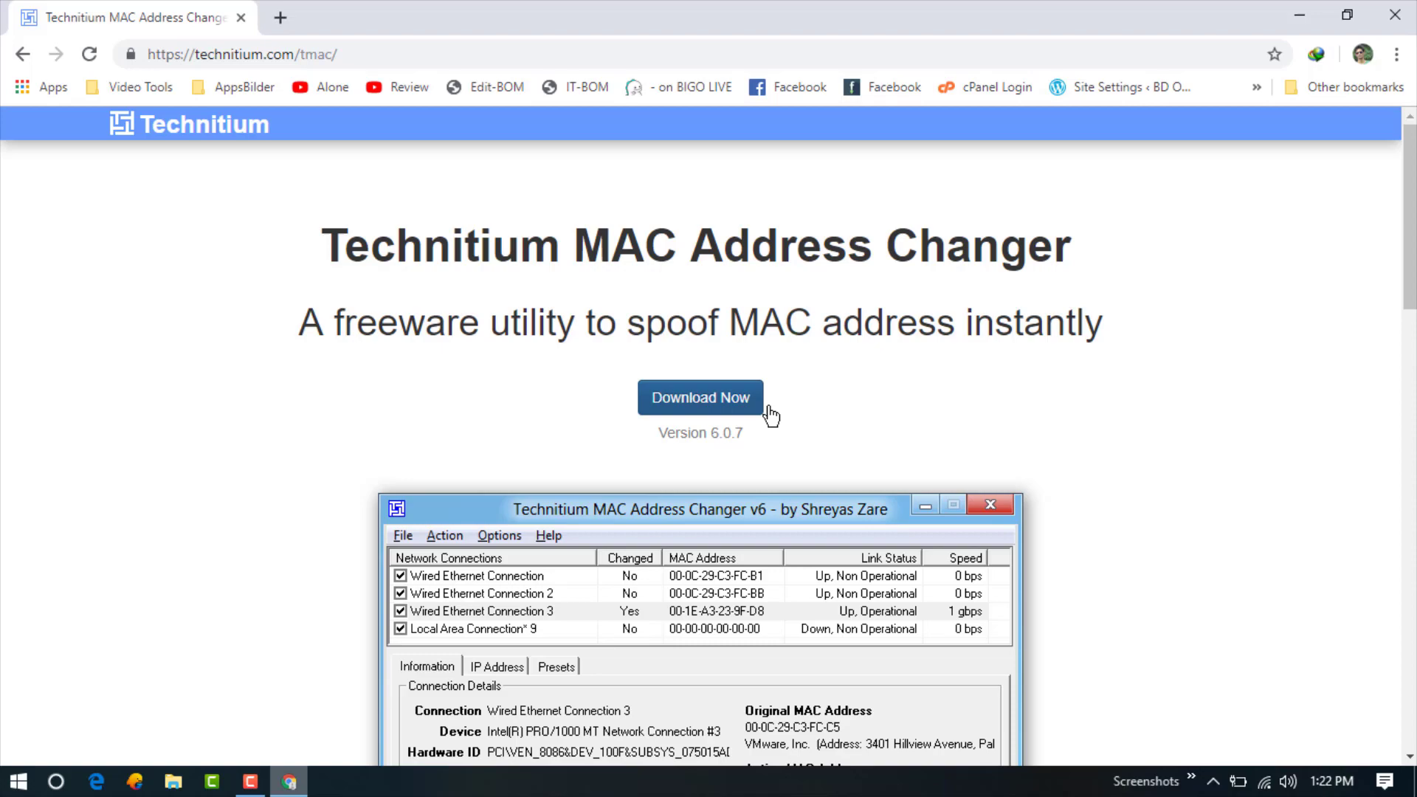
{"action": "scroll", "coordinate": [803, 428], "scroll_direction": "down", "scroll_amount": 10}
{"action": "scroll", "coordinate": [771, 405], "scroll_direction": "up", "scroll_amount": 10}
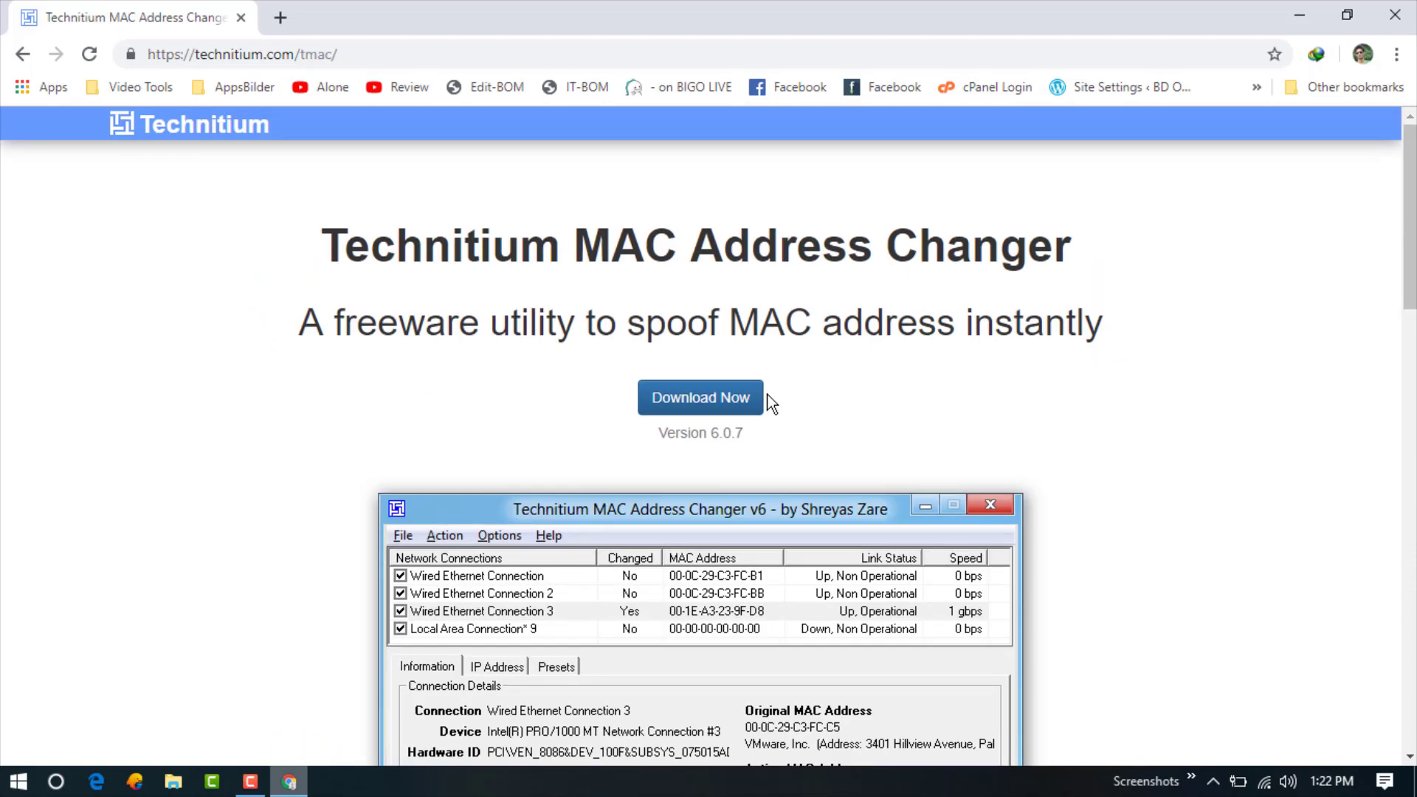
{"action": "left_click", "coordinate": [695, 407]}
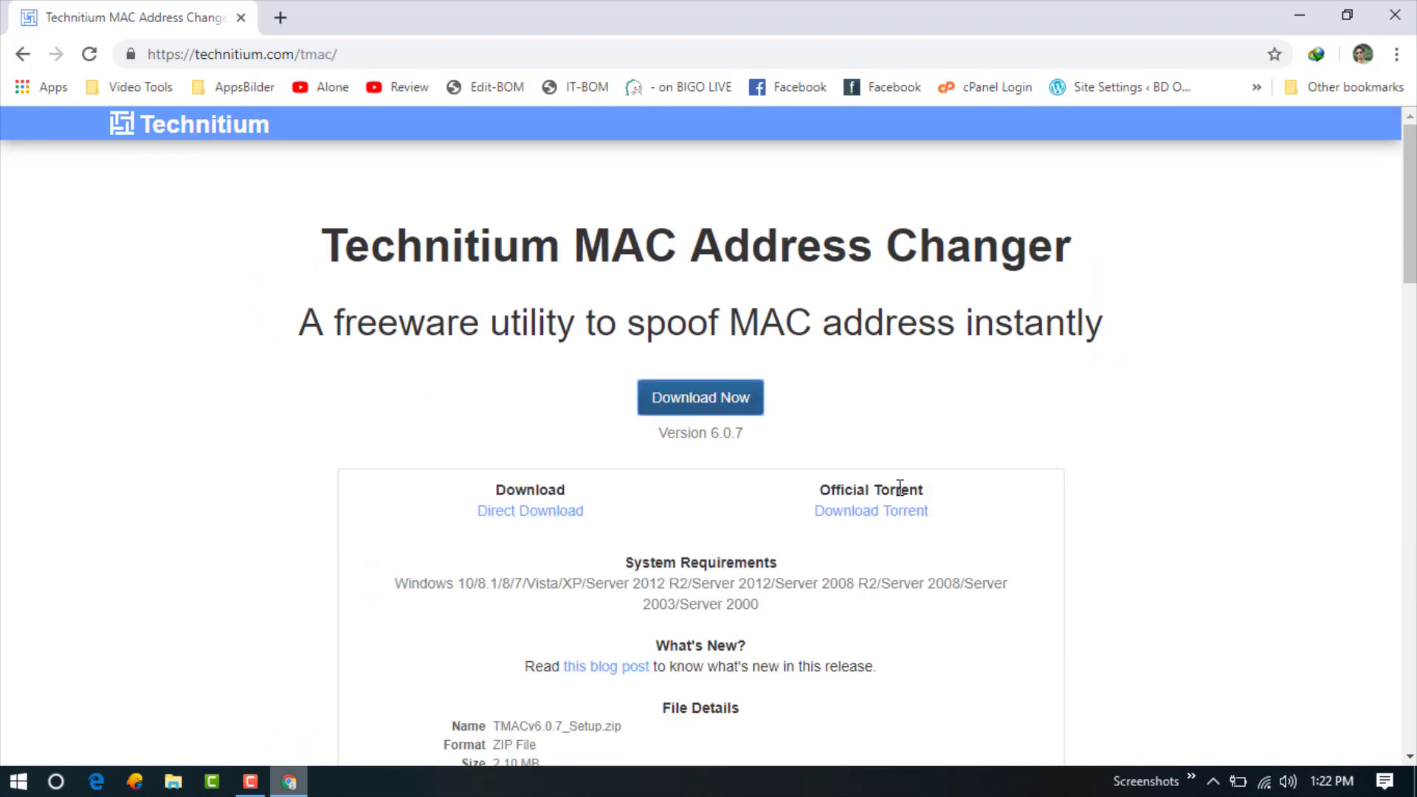
{"action": "scroll", "coordinate": [611, 443], "scroll_direction": "down", "scroll_amount": 3}
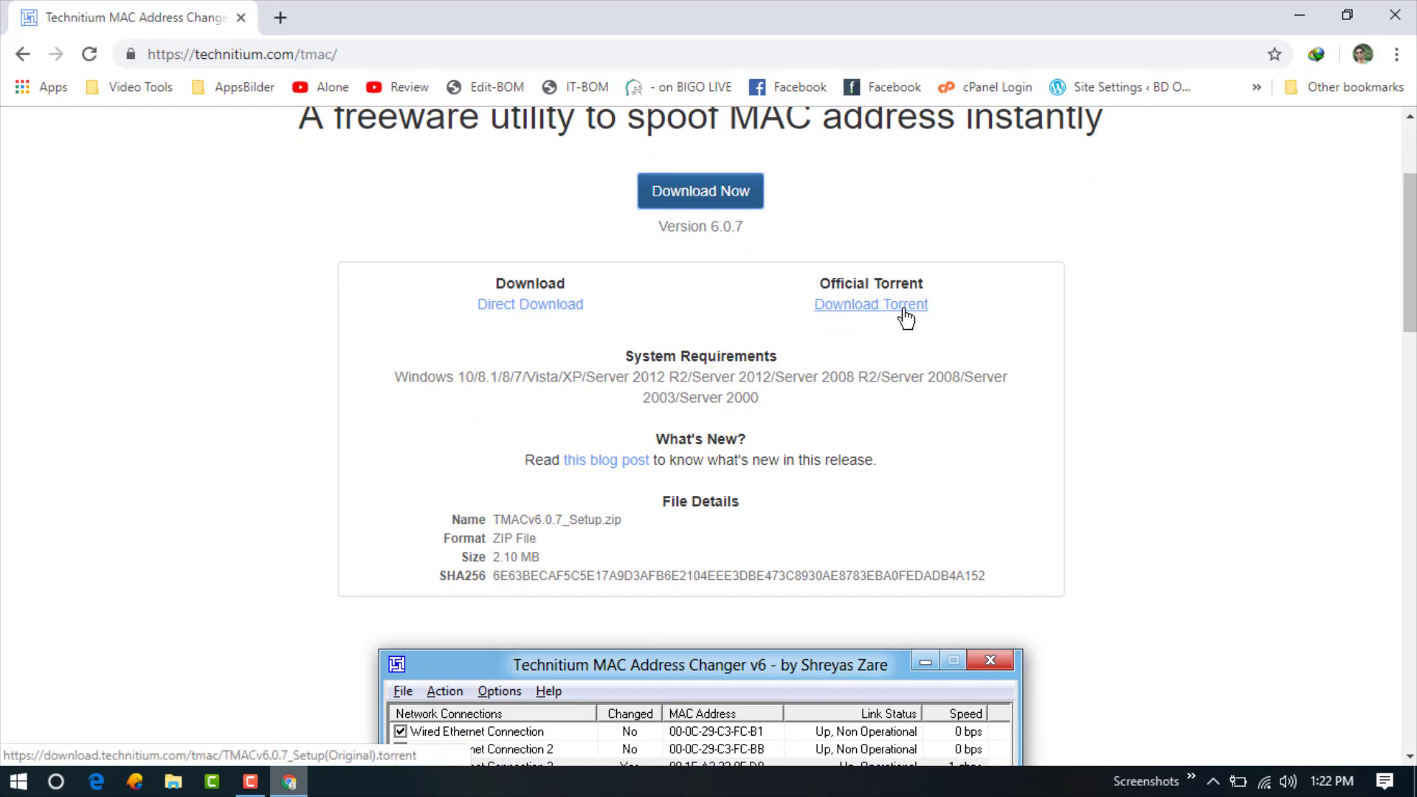
{"action": "left_click", "coordinate": [529, 312]}
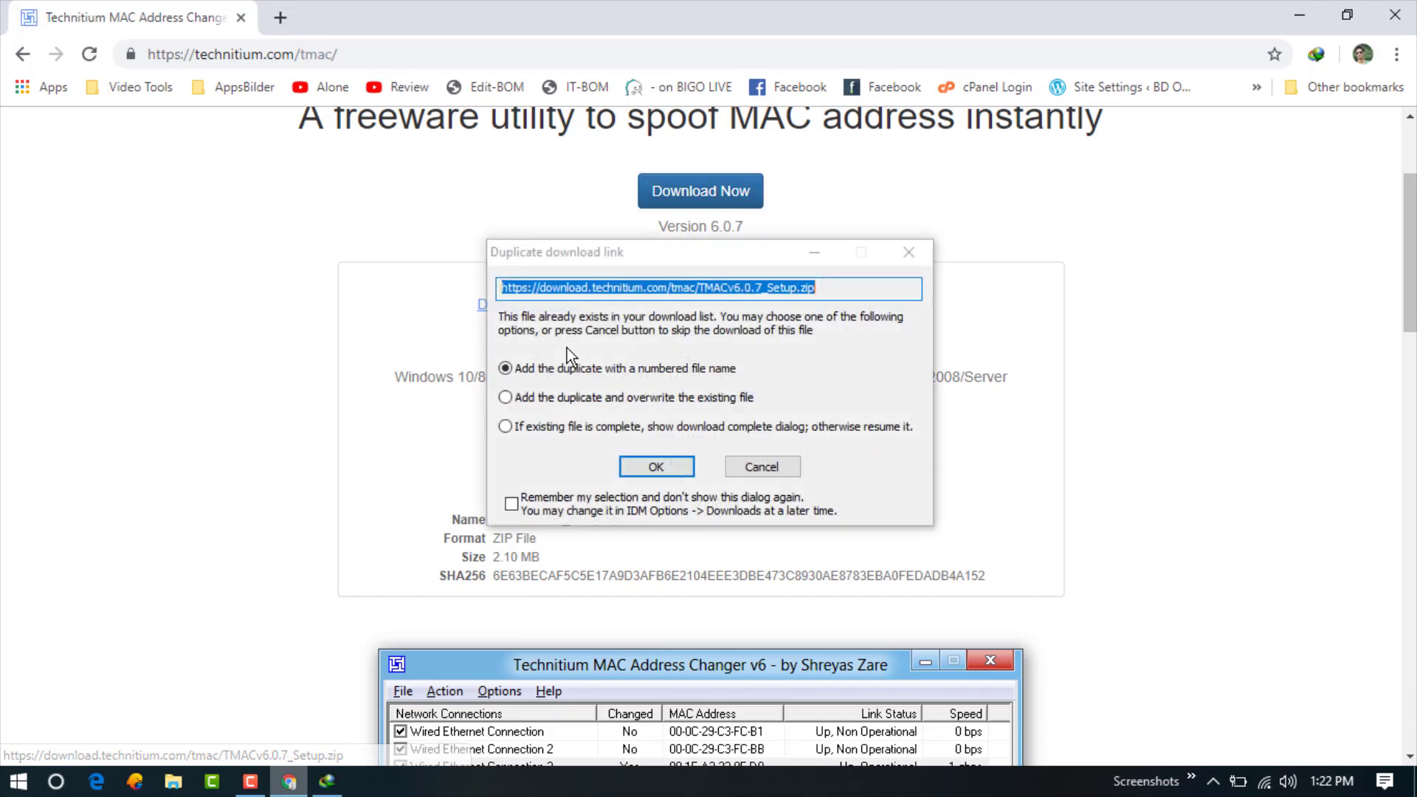
Dismiss the duplicate-download prompt and locate TMACv6.0.7_Setup.exe in Downloads\Compressed in File Explorer.
{"action": "left_click", "coordinate": [762, 466]}
{"action": "left_click", "coordinate": [1300, 15]}
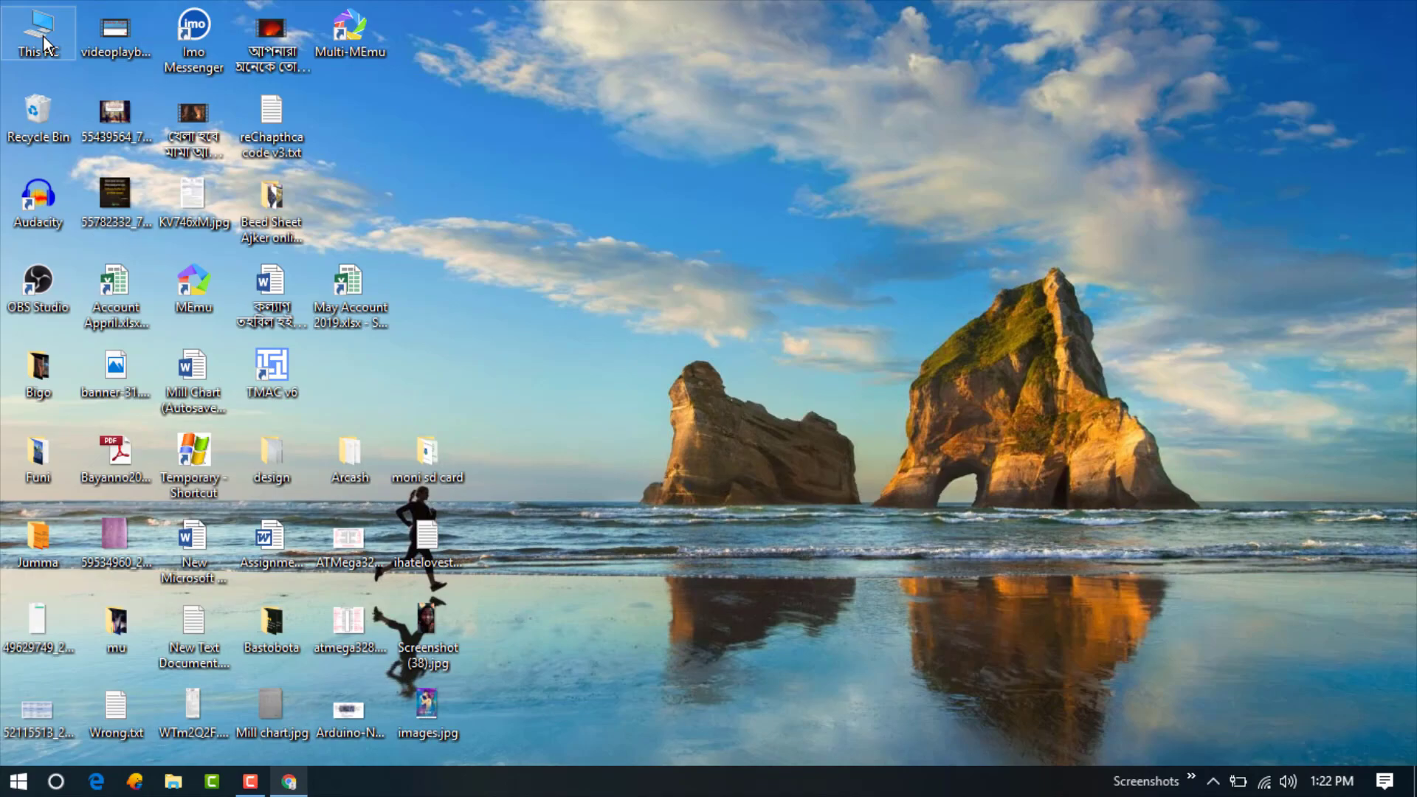
{"action": "left_click", "coordinate": [174, 784]}
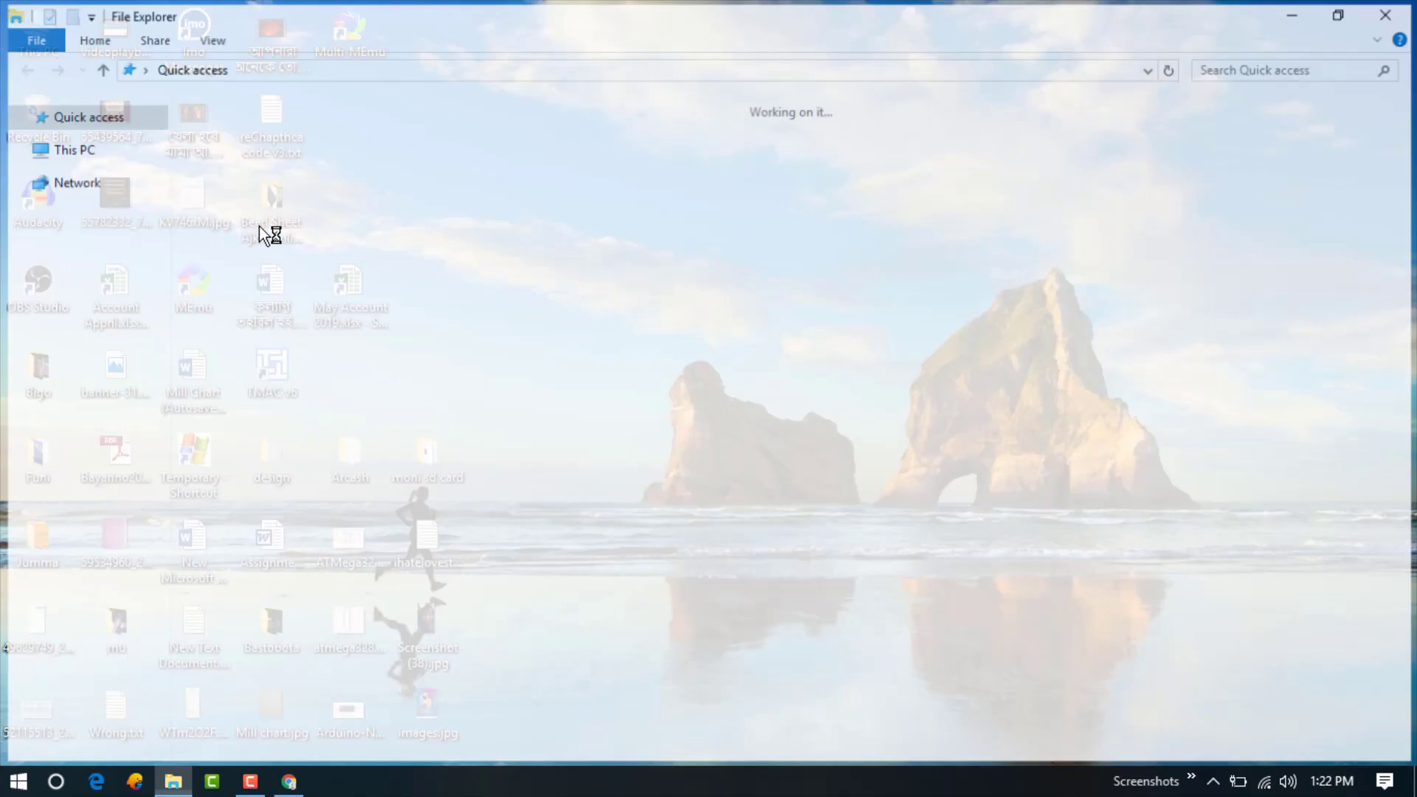
{"action": "left_click", "coordinate": [111, 164]}
{"action": "double_click", "coordinate": [479, 161]}
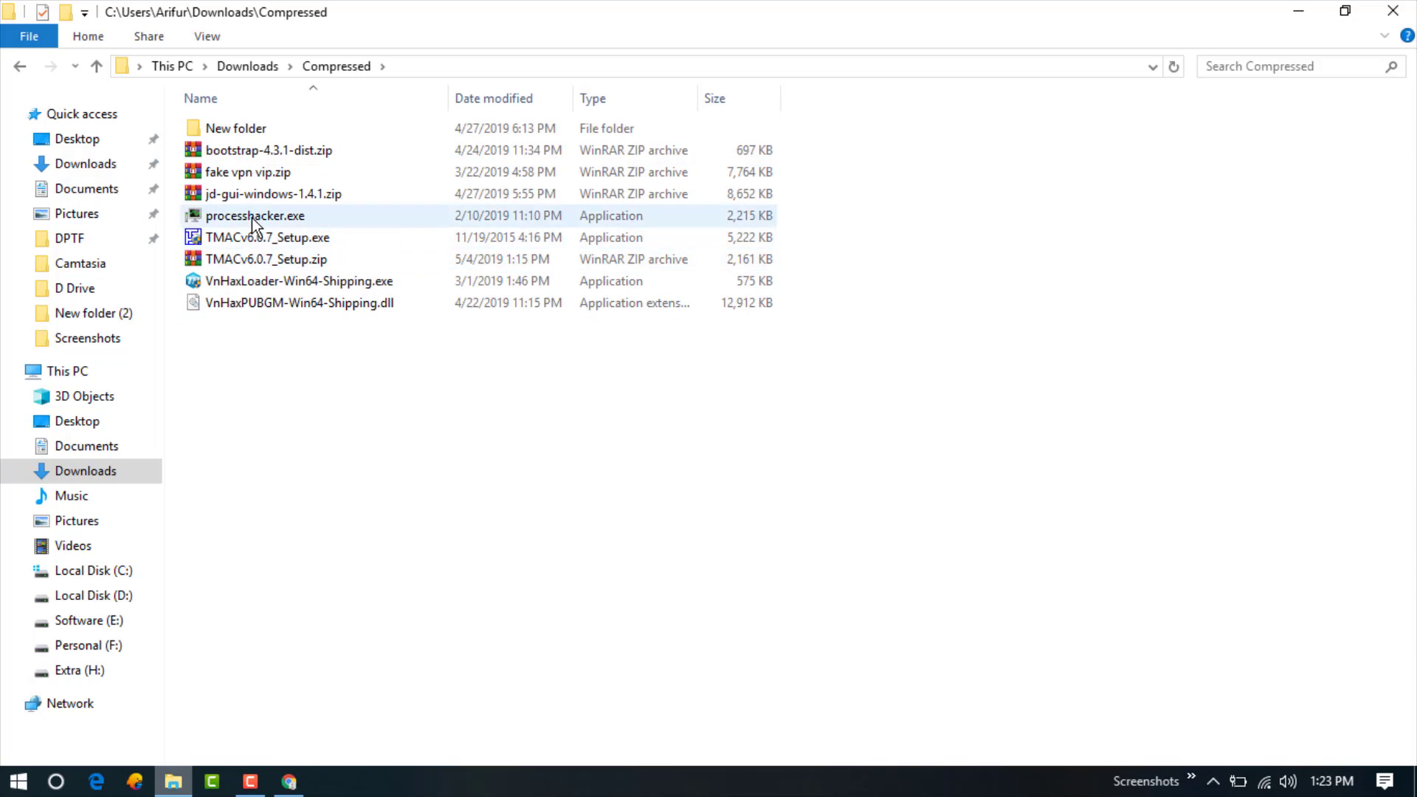
{"action": "left_click", "coordinate": [278, 262]}
{"action": "left_click", "coordinate": [275, 239]}
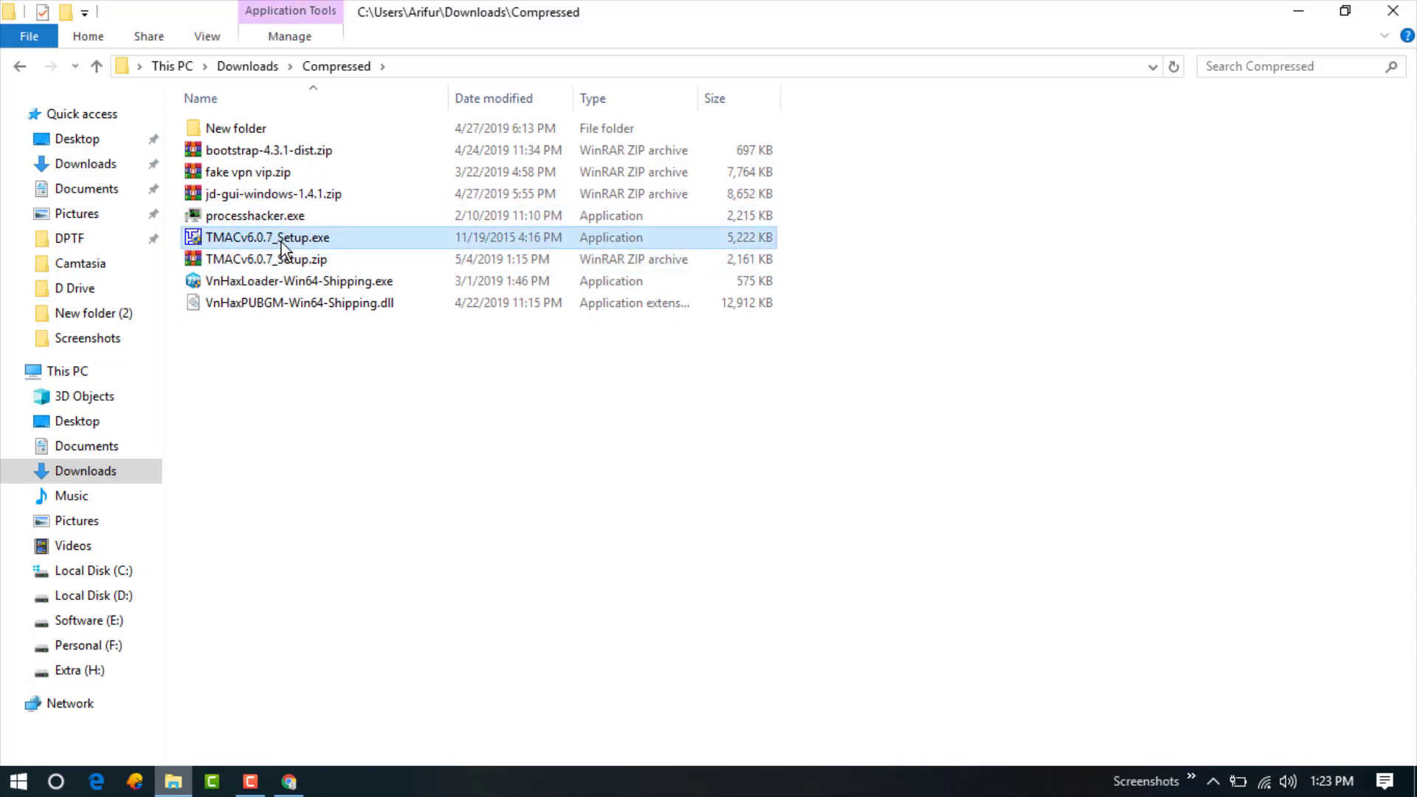
{"action": "right_click", "coordinate": [281, 242]}
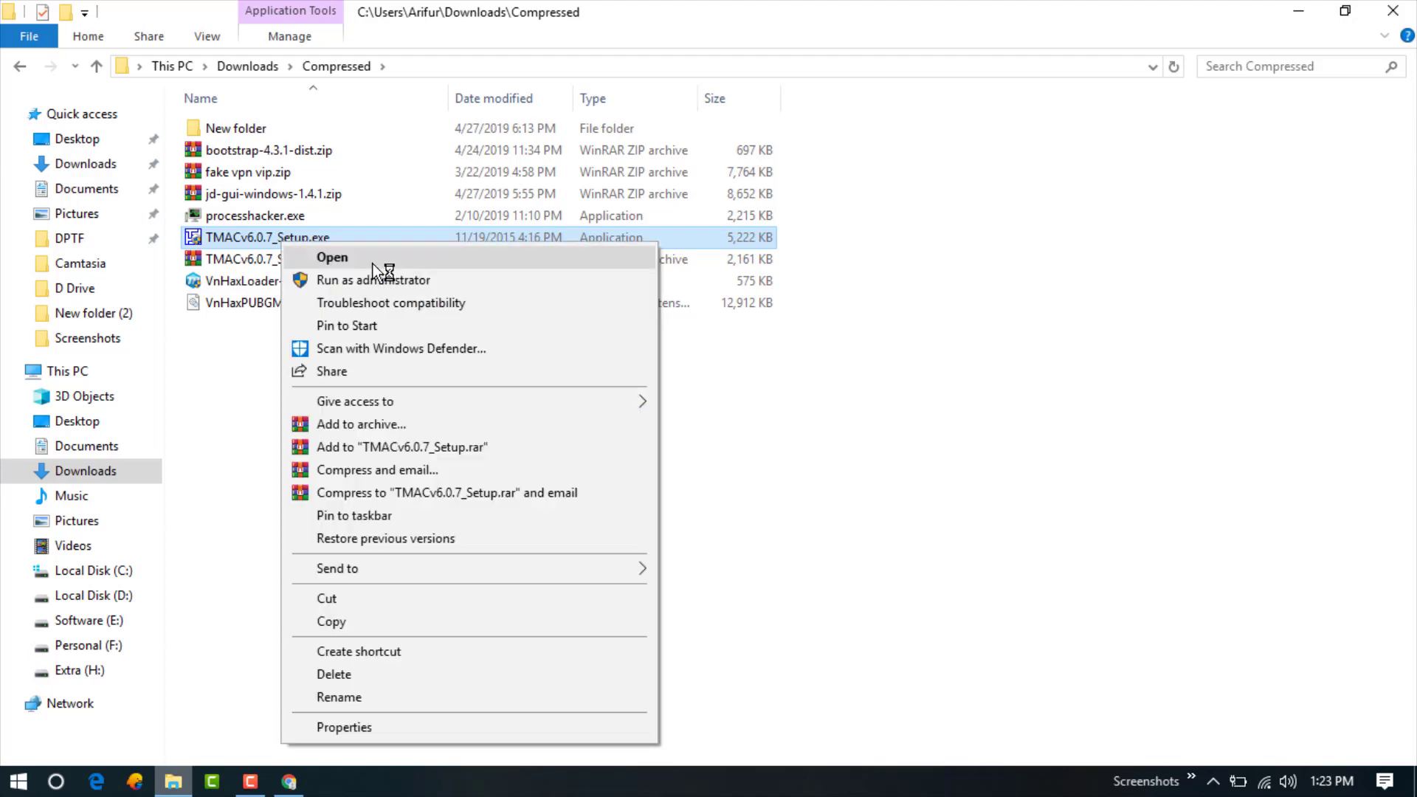
Launch TMACv6.0.7_Setup.exe, pass the welcome page and accept the license agreement.
{"action": "left_click", "coordinate": [358, 260]}
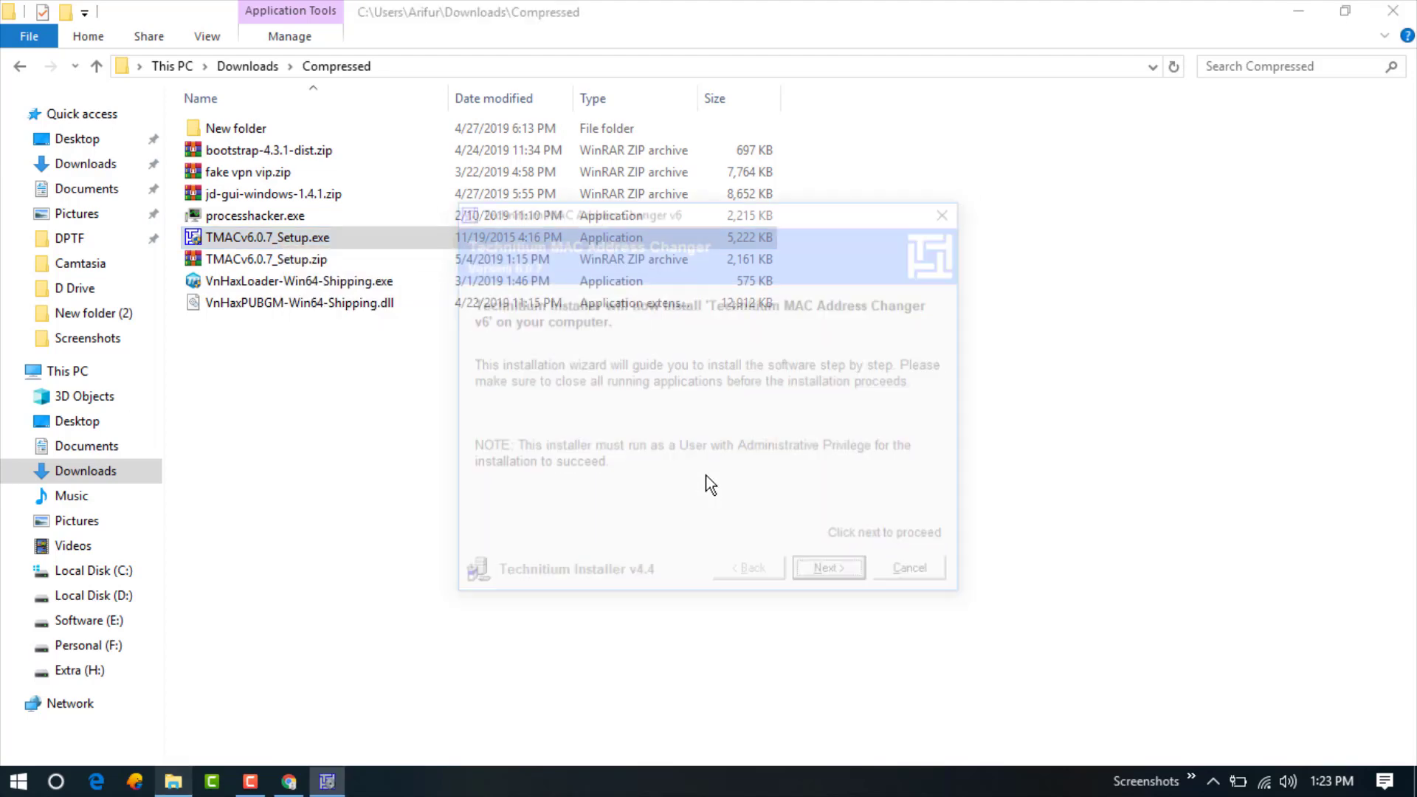
{"action": "left_click", "coordinate": [839, 573]}
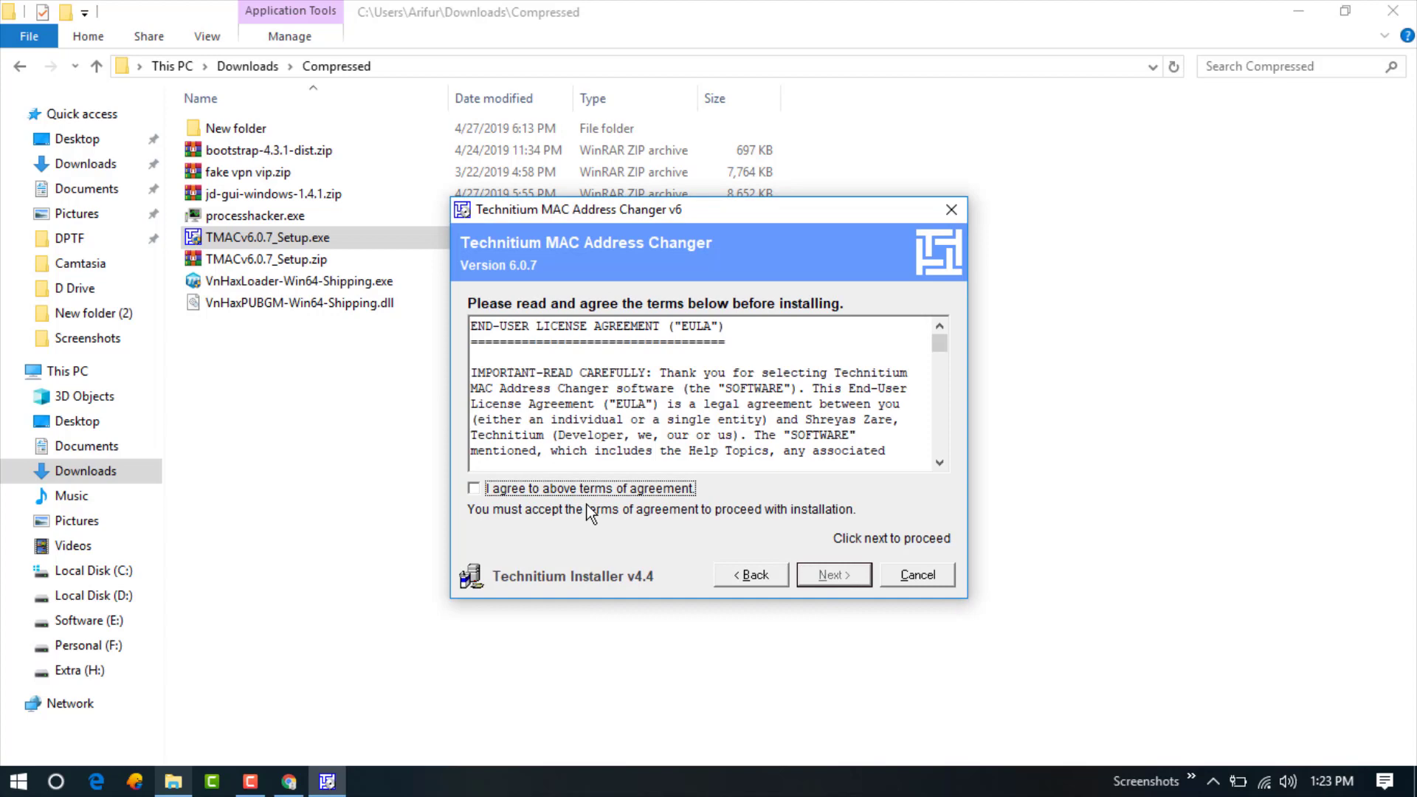
{"action": "left_click", "coordinate": [586, 489]}
{"action": "left_click", "coordinate": [819, 575]}
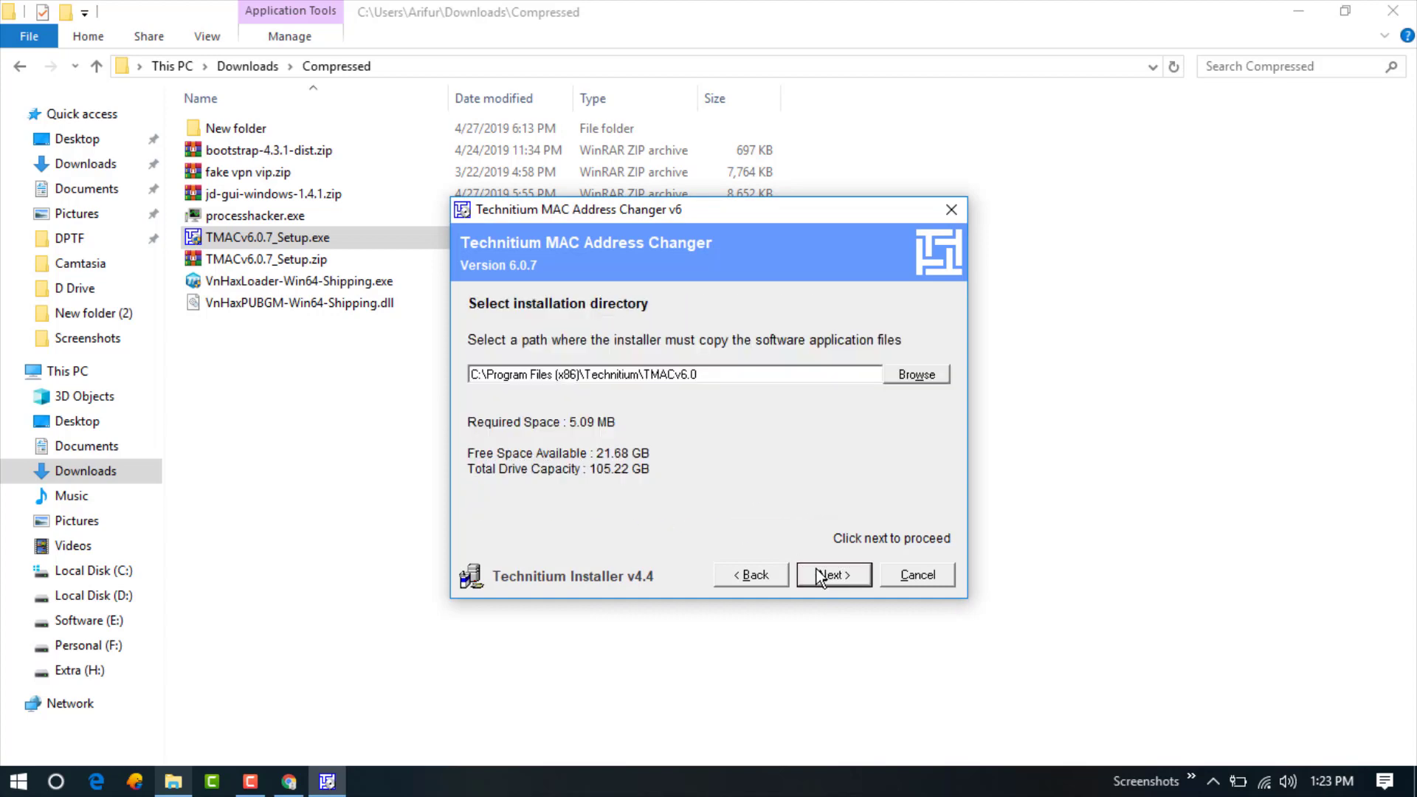
Paste the Program Files install path, install with default shortcut options, then close installer and Explorer.
{"action": "right_click", "coordinate": [770, 378]}
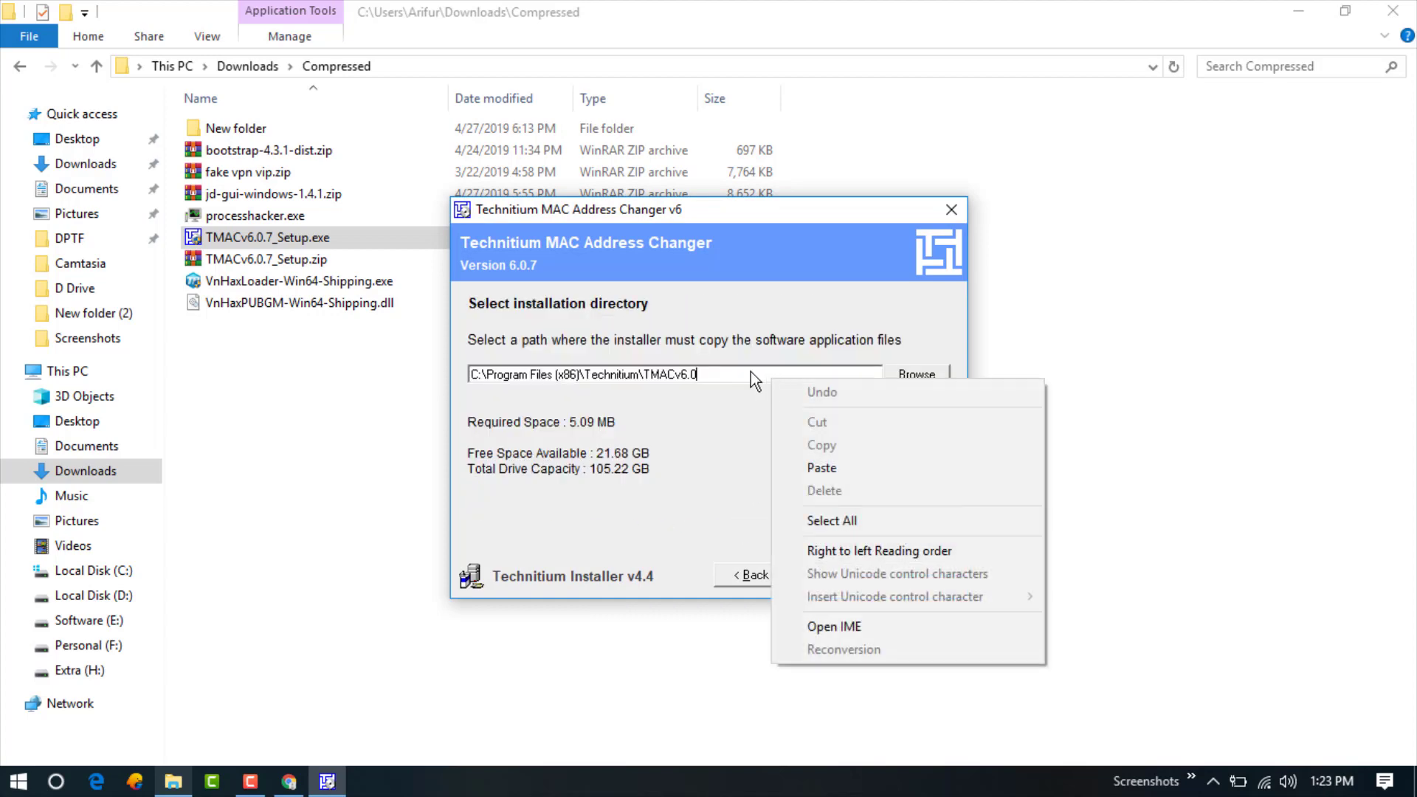
{"action": "left_click", "coordinate": [753, 378]}
{"action": "key", "text": "ctrl+a"}
{"action": "right_click", "coordinate": [609, 376]}
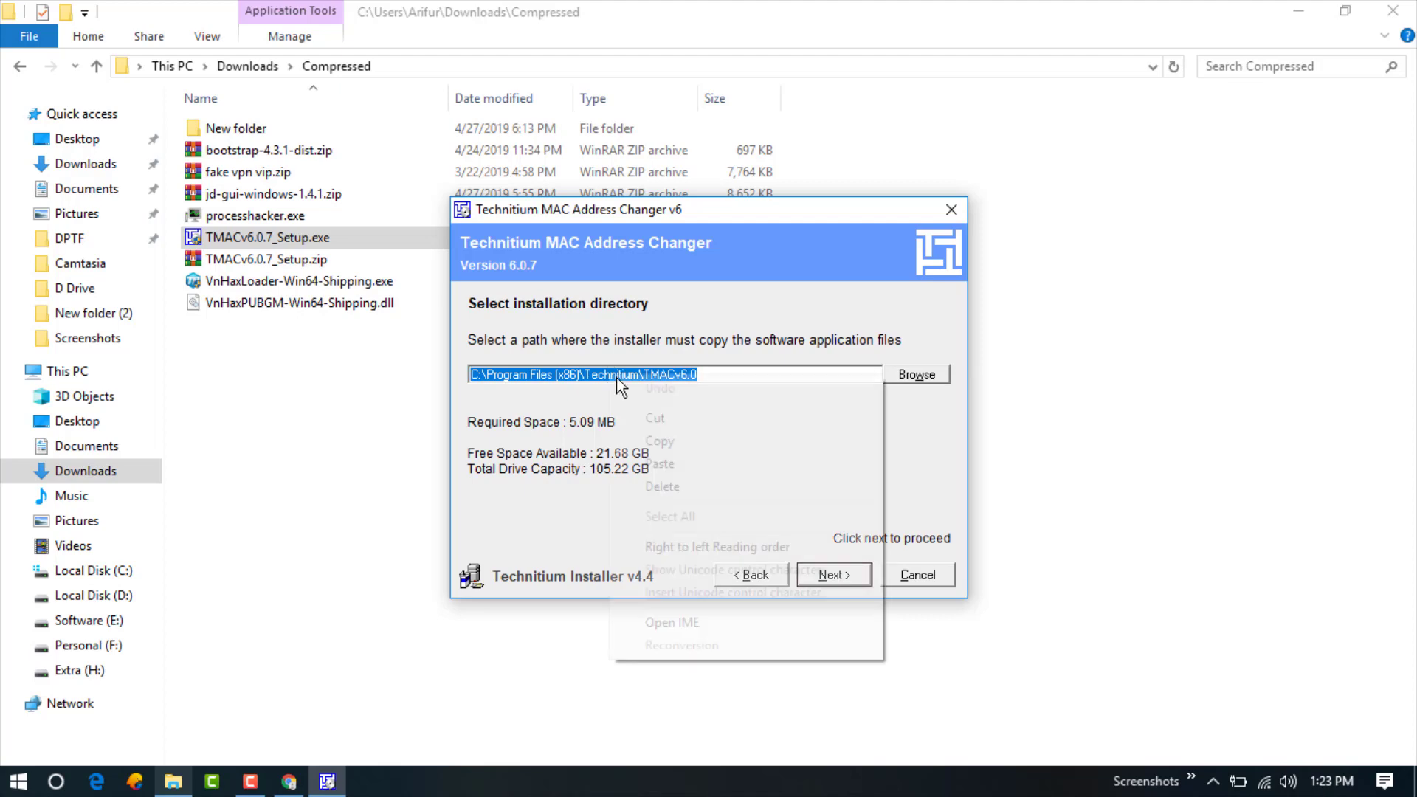
{"action": "left_click", "coordinate": [680, 463]}
{"action": "left_click", "coordinate": [822, 572]}
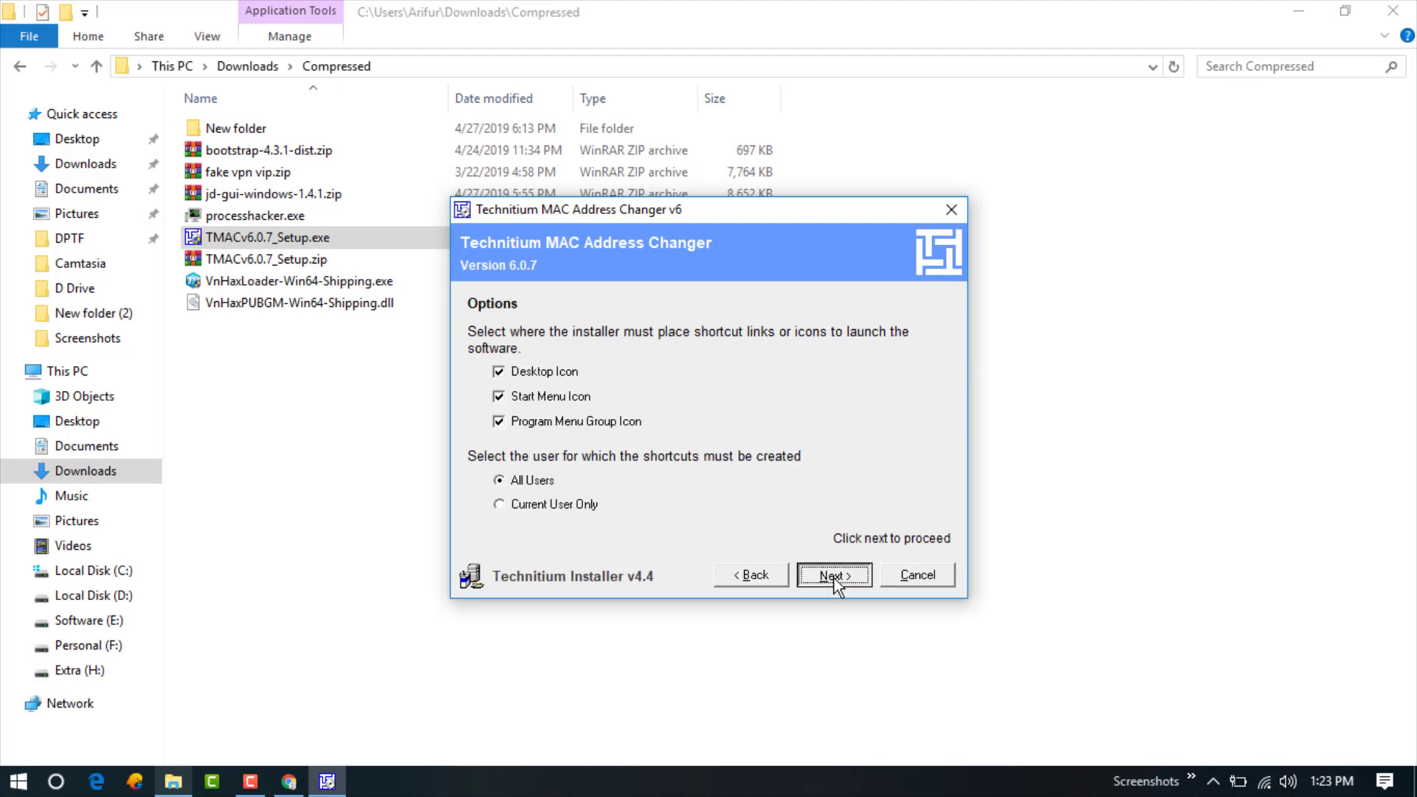
{"action": "left_click", "coordinate": [834, 577]}
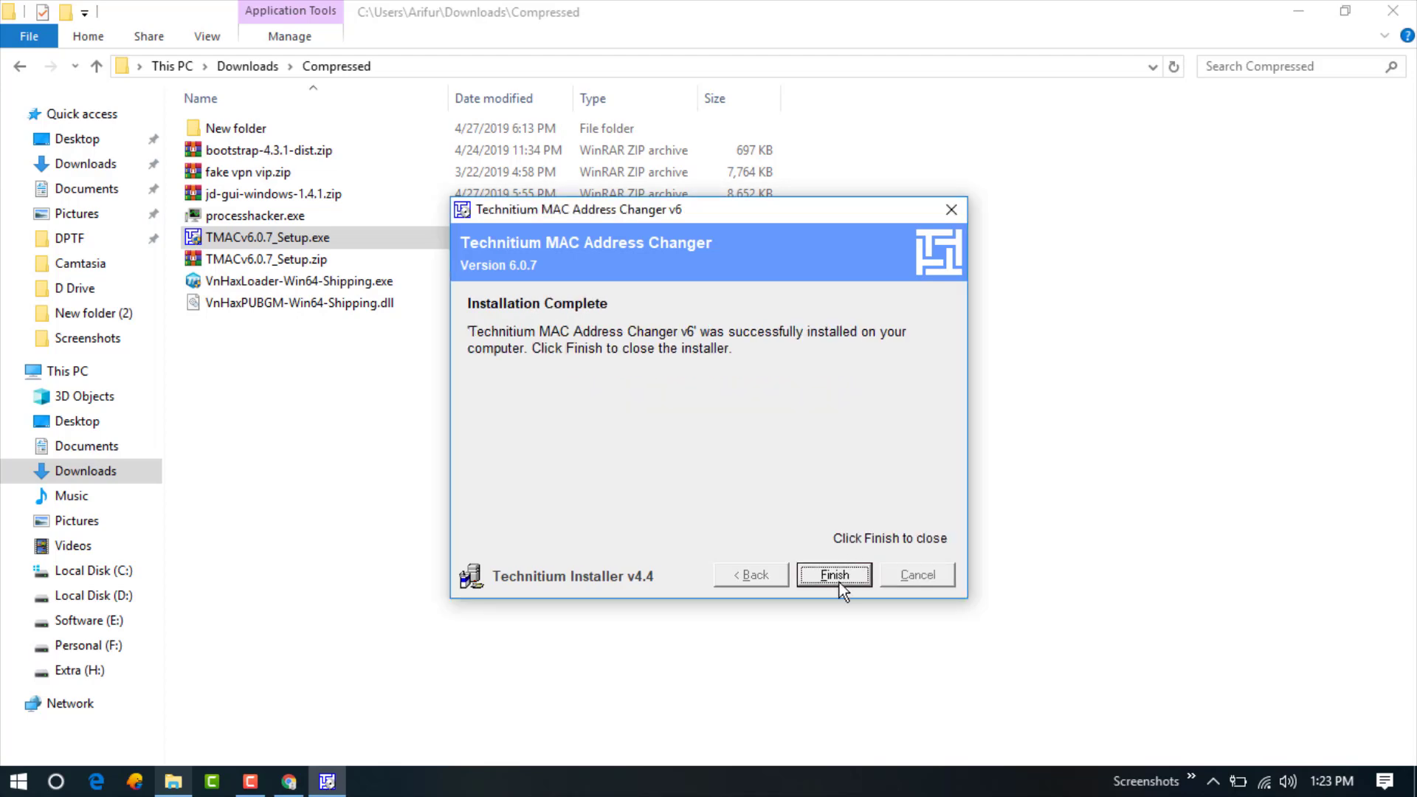
{"action": "left_click", "coordinate": [843, 578]}
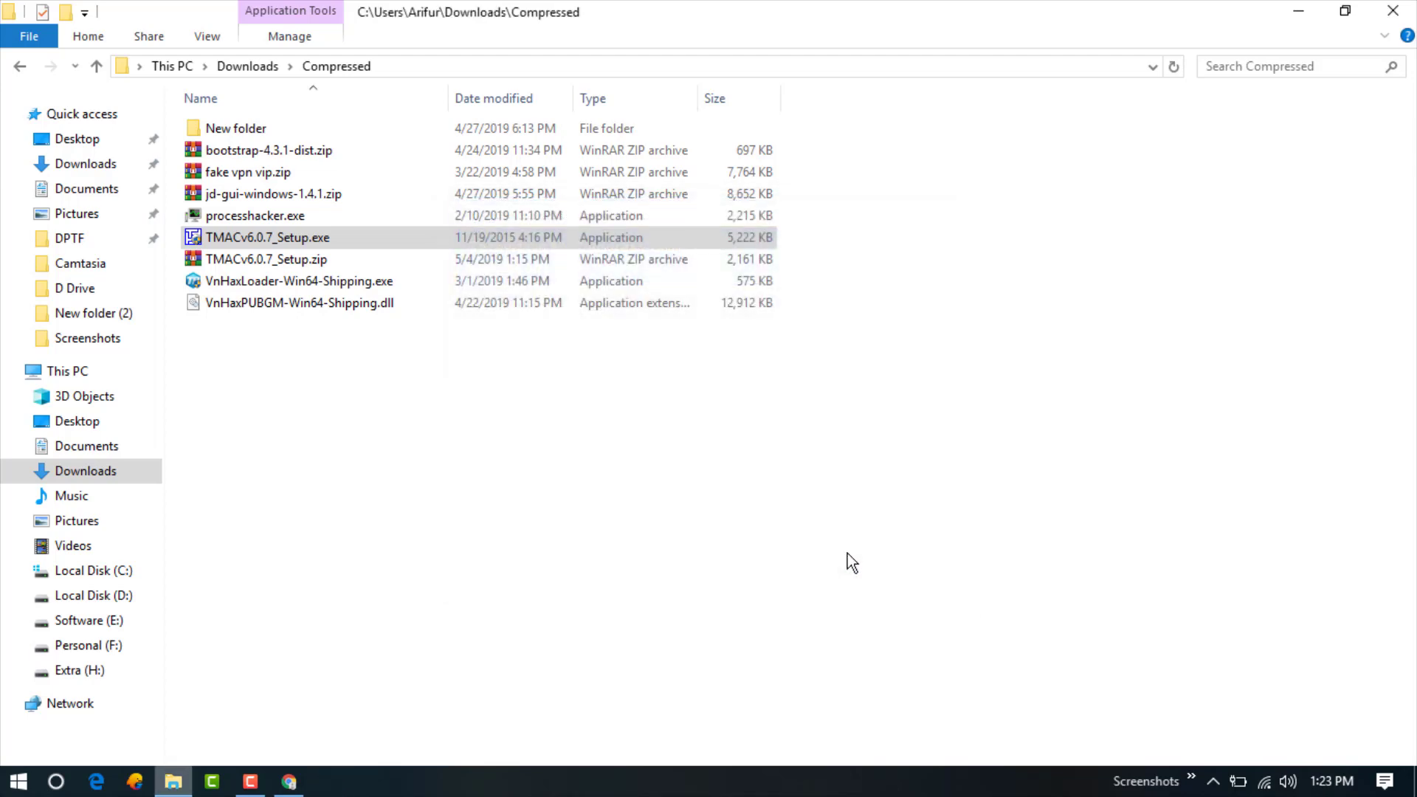
{"action": "left_click", "coordinate": [1410, 15]}
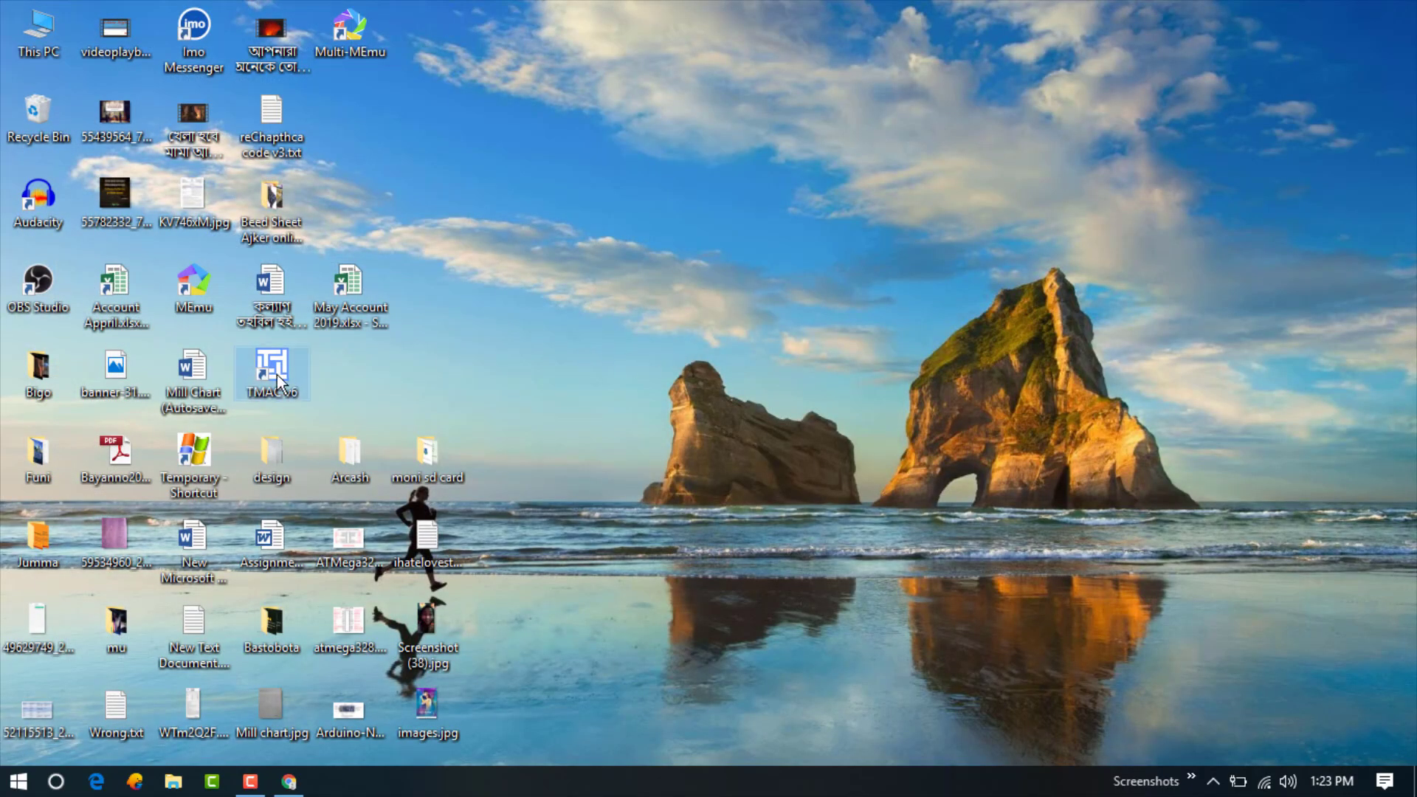
Move the TMAC v6 desktop shortcut near the top and run it as administrator.
{"action": "left_click_drag", "start_coordinate": [277, 374], "coordinate": [600, 197]}
{"action": "left_click_drag", "start_coordinate": [496, 163], "coordinate": [437, 121]}
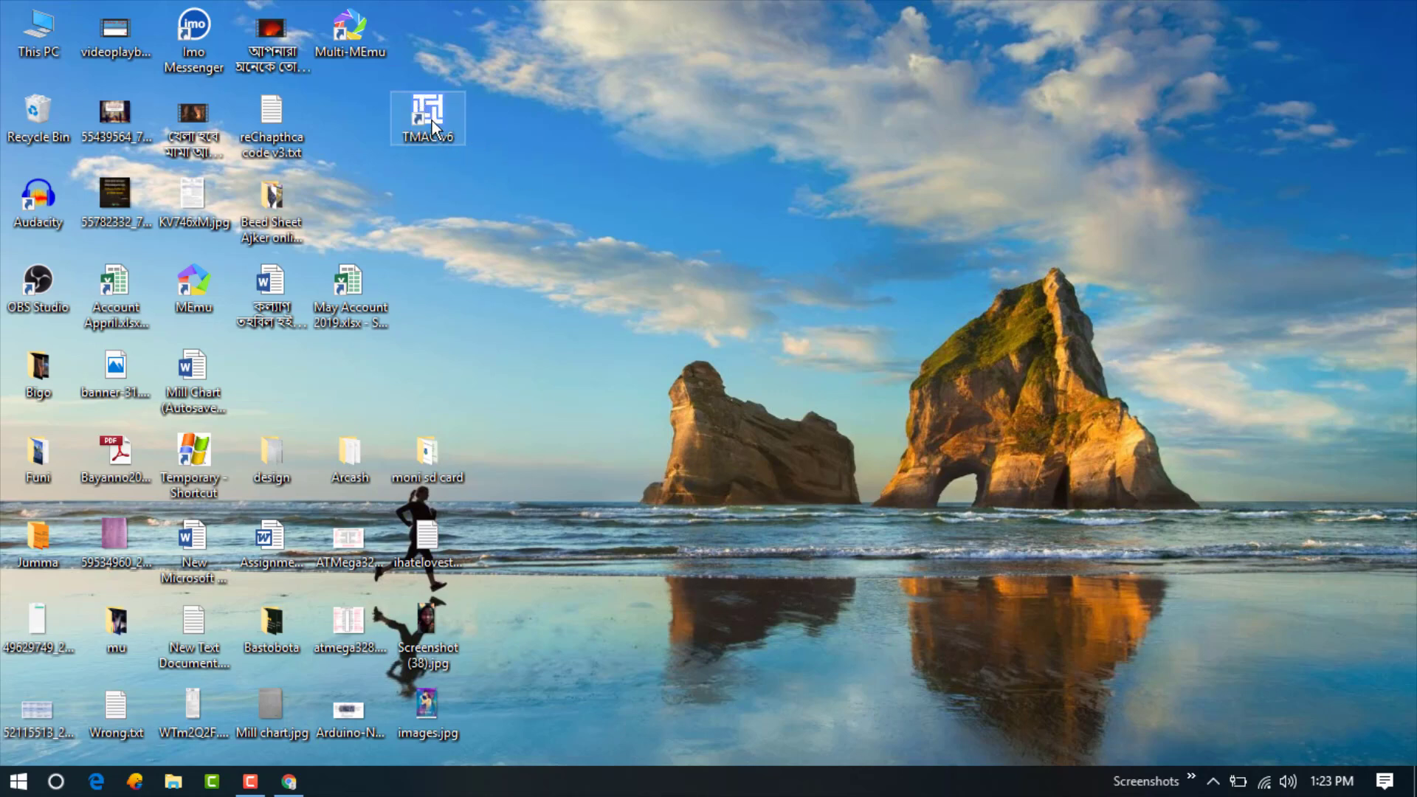
{"action": "right_click", "coordinate": [434, 120]}
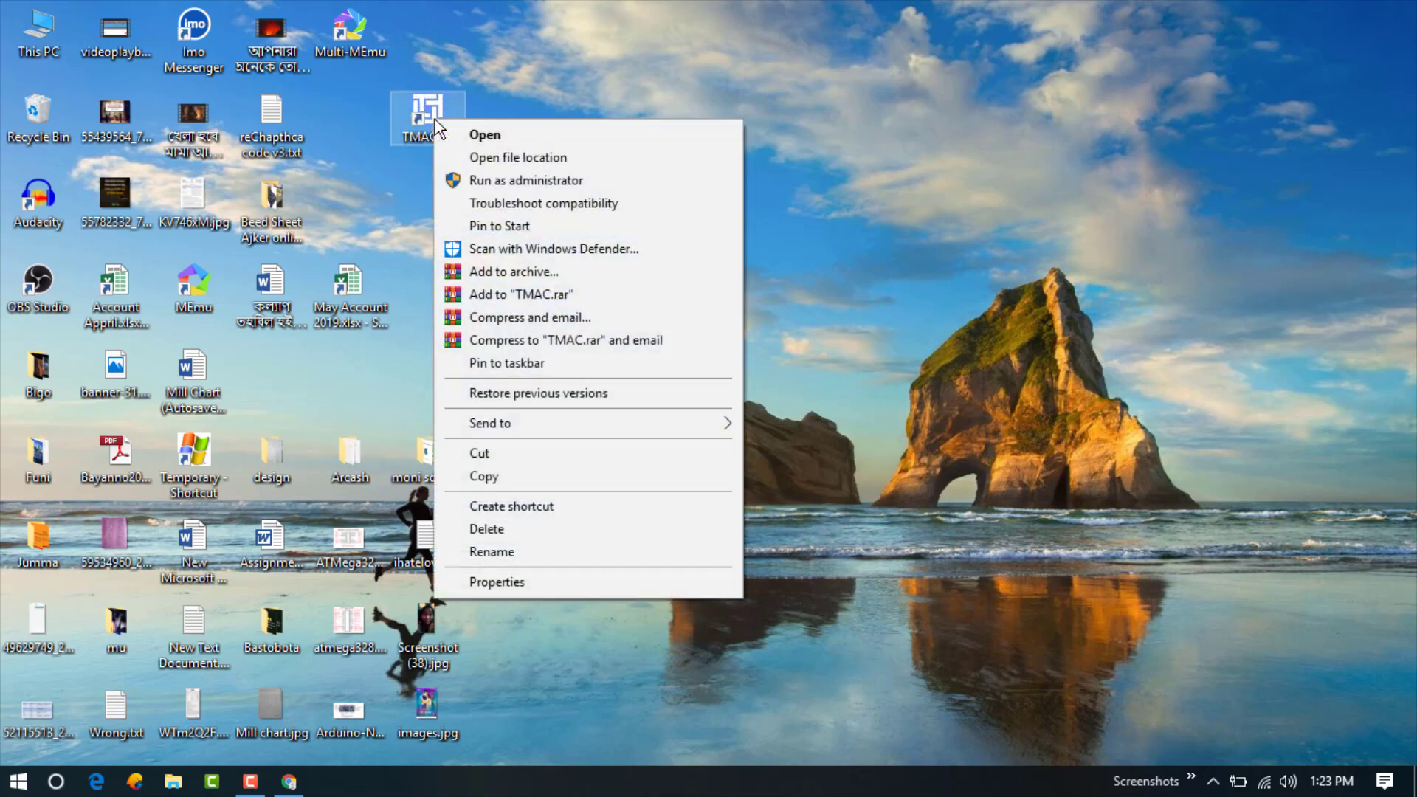
{"action": "left_click", "coordinate": [504, 186]}
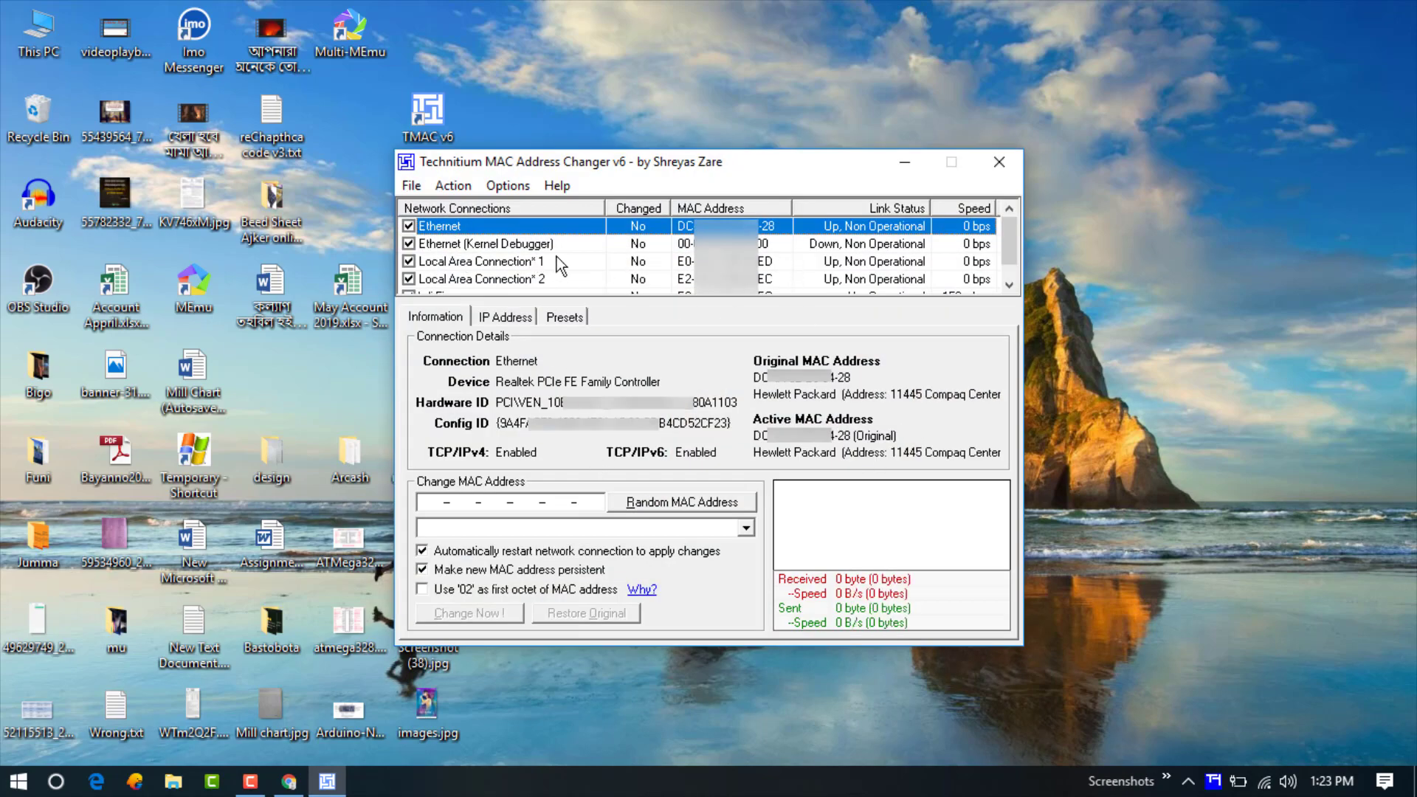
{"action": "scroll", "coordinate": [576, 269], "scroll_direction": "down", "scroll_amount": 1}
{"action": "scroll", "coordinate": [595, 273], "scroll_direction": "up", "scroll_amount": 1}
{"action": "scroll", "coordinate": [493, 264], "scroll_direction": "down", "scroll_amount": 1}
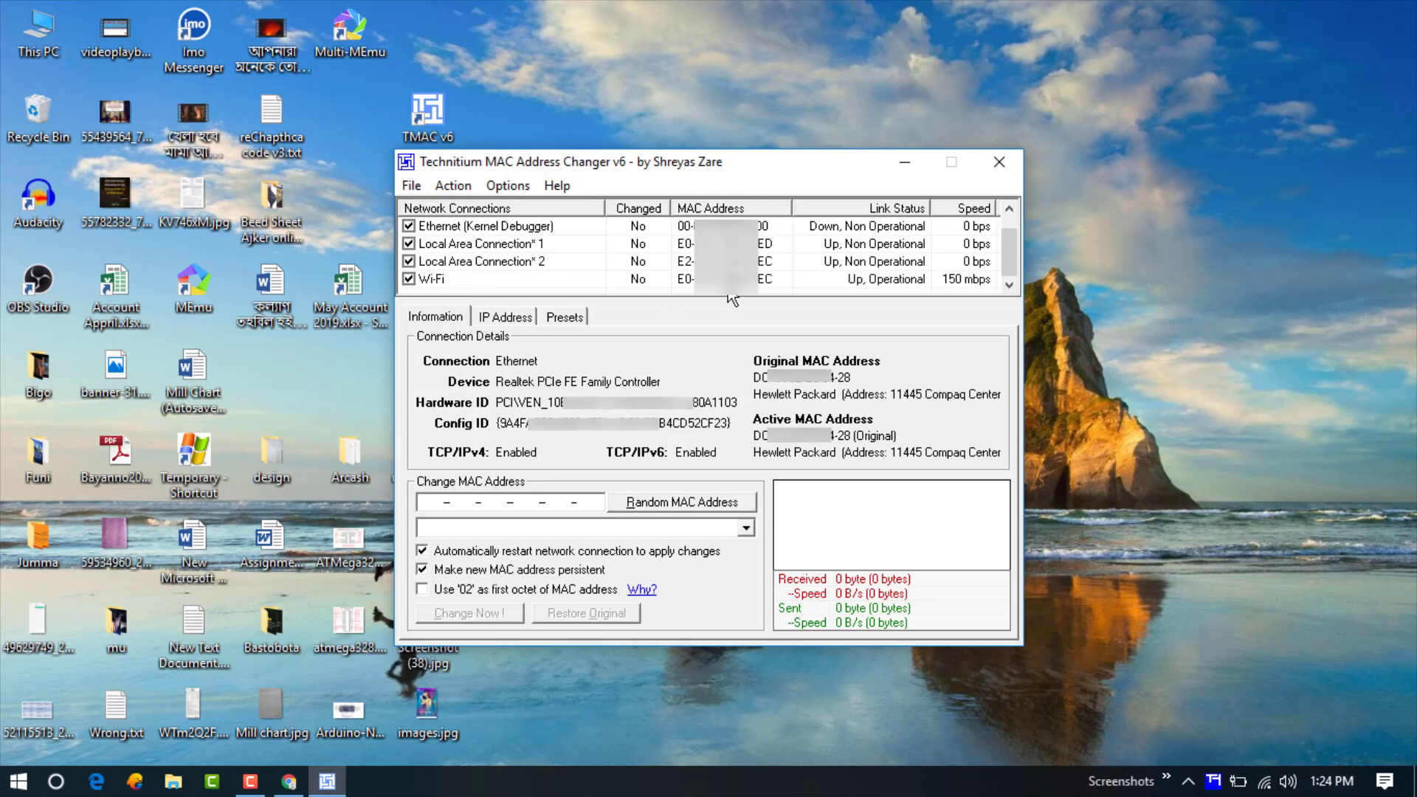
{"action": "scroll", "coordinate": [729, 293], "scroll_direction": "up", "scroll_amount": 1}
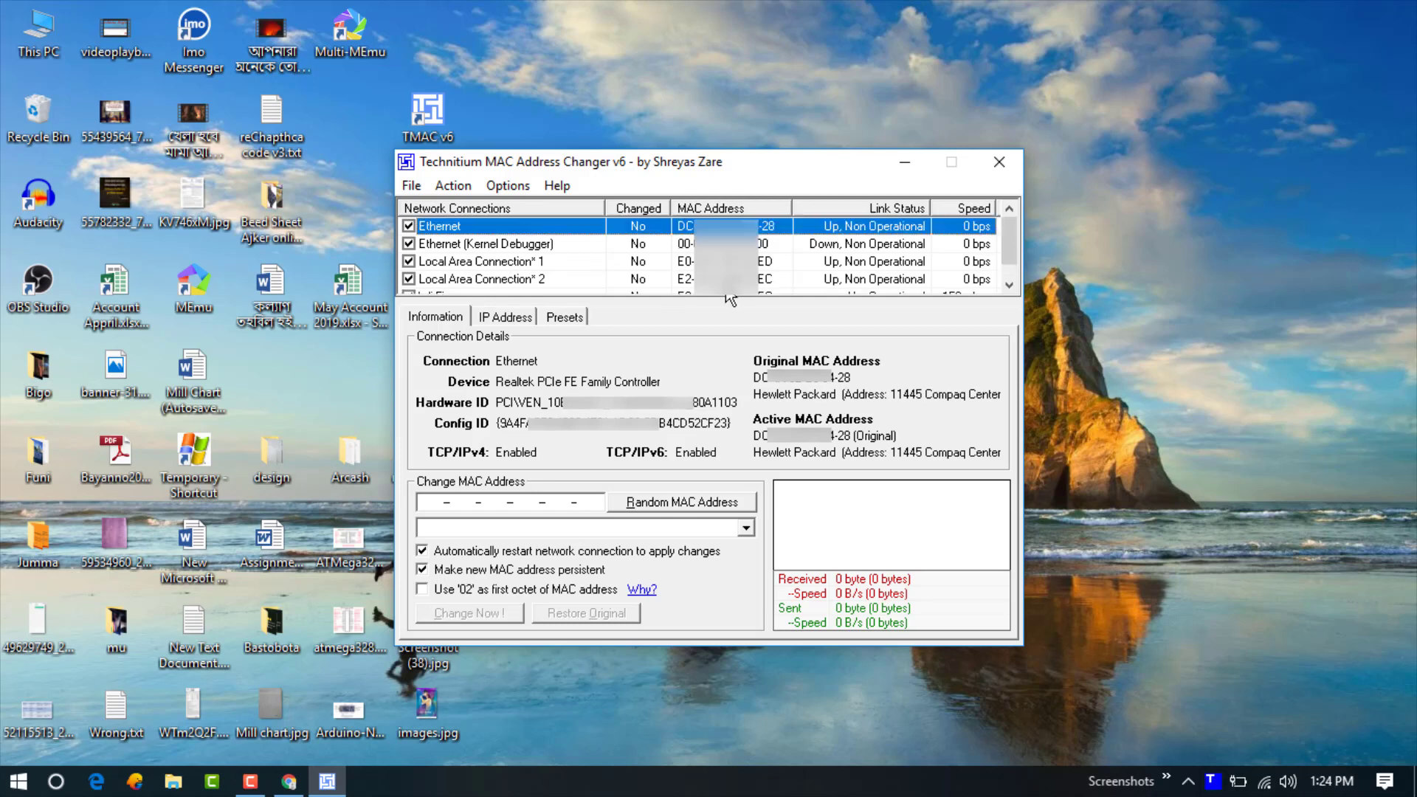
{"action": "left_click", "coordinate": [757, 429]}
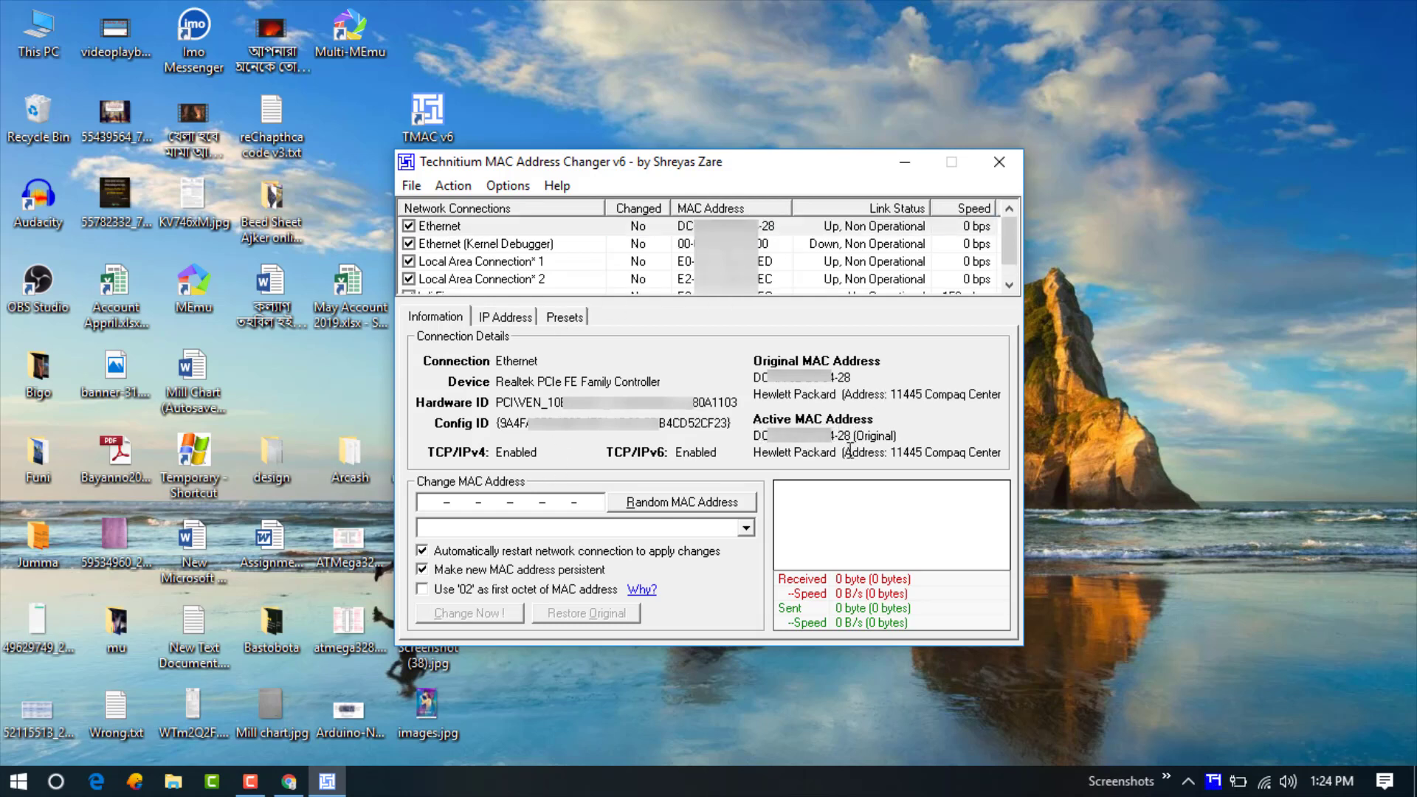
{"action": "left_click_drag", "start_coordinate": [895, 437], "coordinate": [749, 429]}
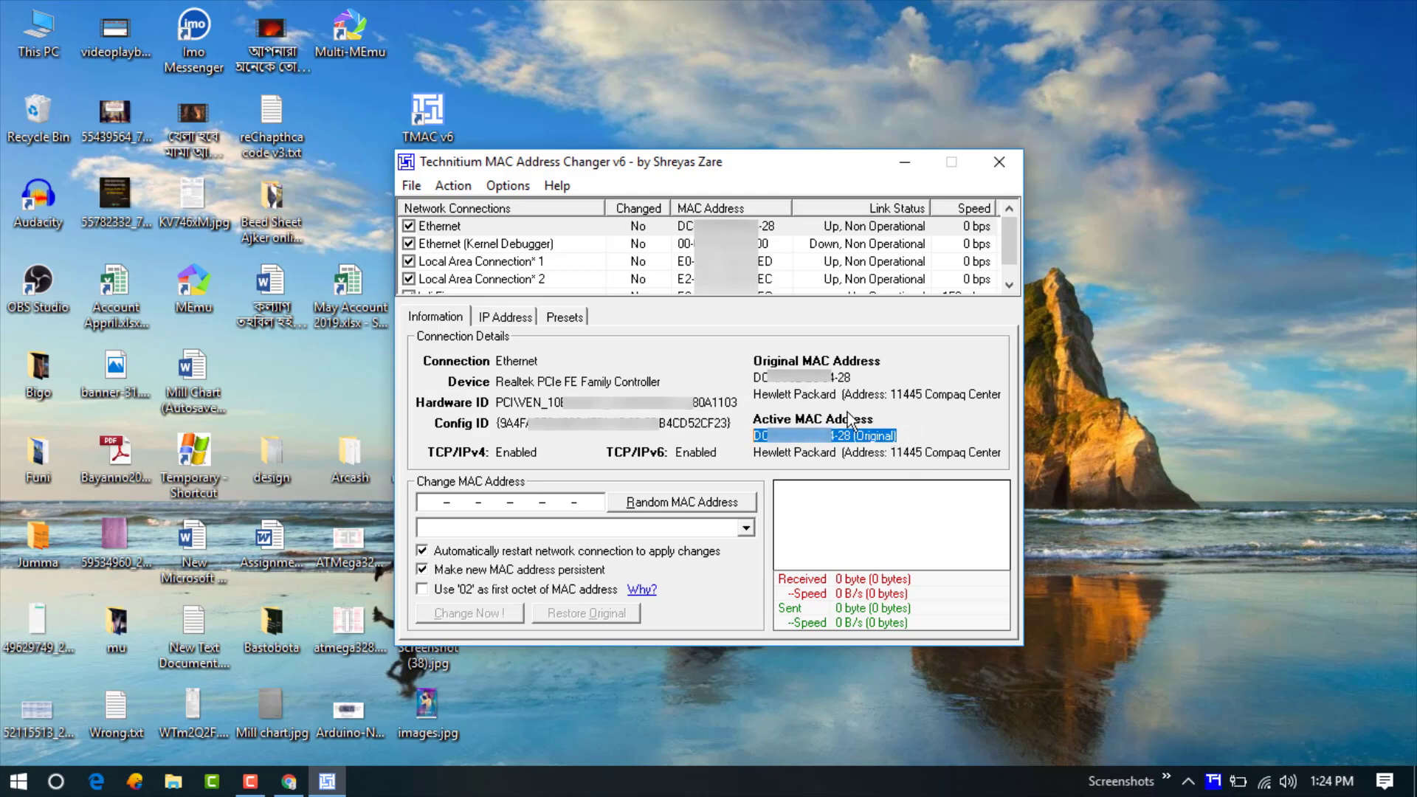
{"action": "left_click_drag", "start_coordinate": [857, 377], "coordinate": [756, 377]}
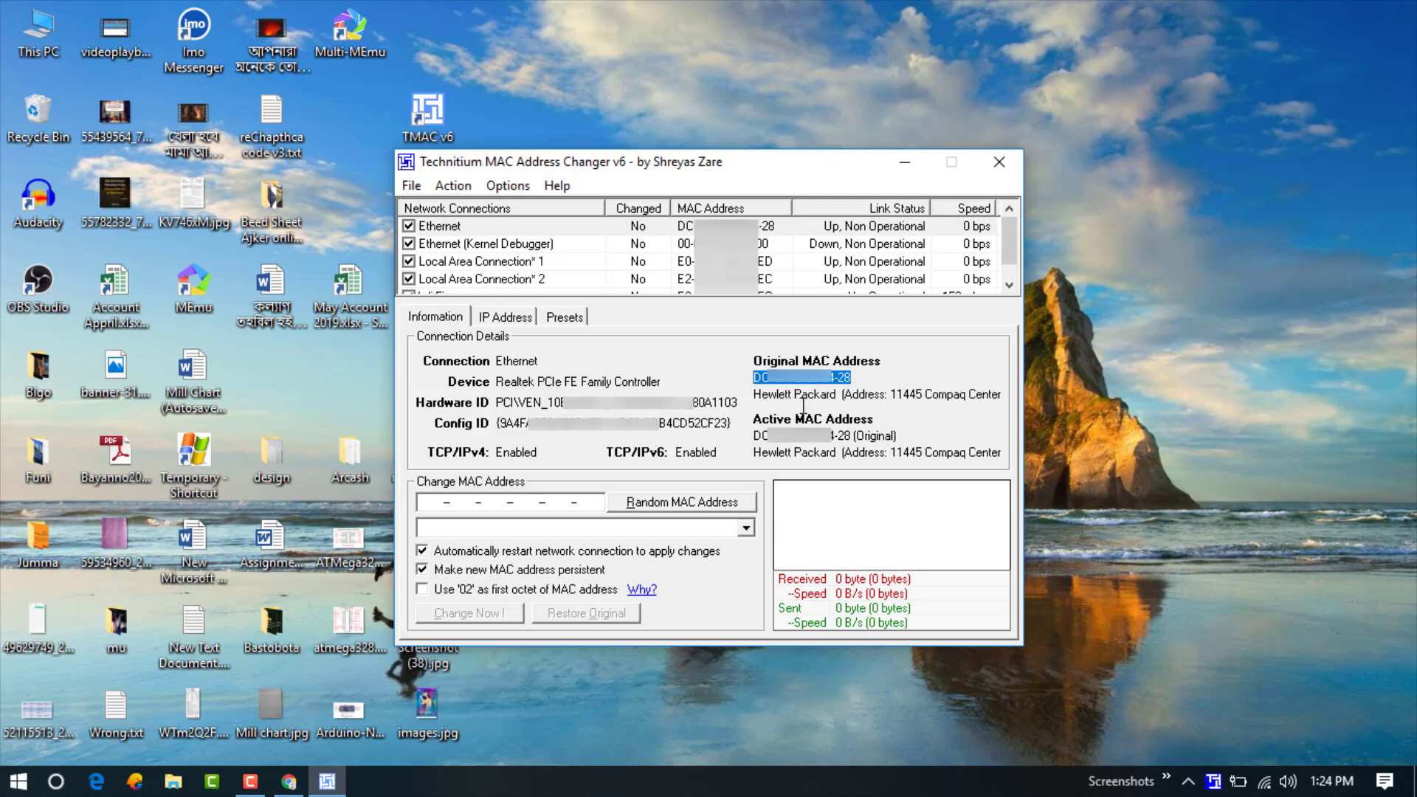
{"action": "left_click_drag", "start_coordinate": [858, 380], "coordinate": [798, 379]}
Apply the random MAC 00-0A-DB-06-DF-20 to Ethernet and dismiss the success dialog.
{"action": "left_click", "coordinate": [828, 380]}
{"action": "left_click", "coordinate": [679, 503]}
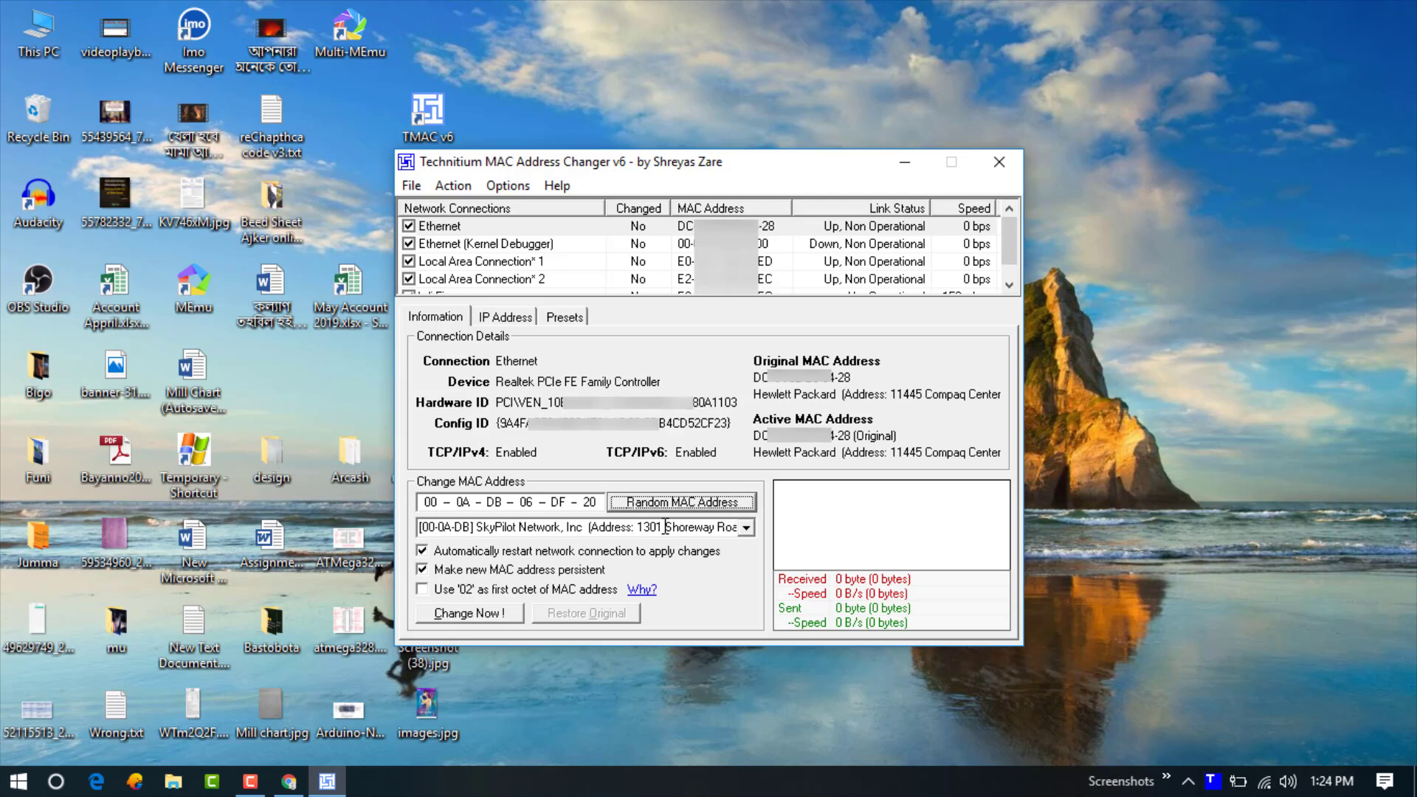
{"action": "left_click", "coordinate": [458, 614]}
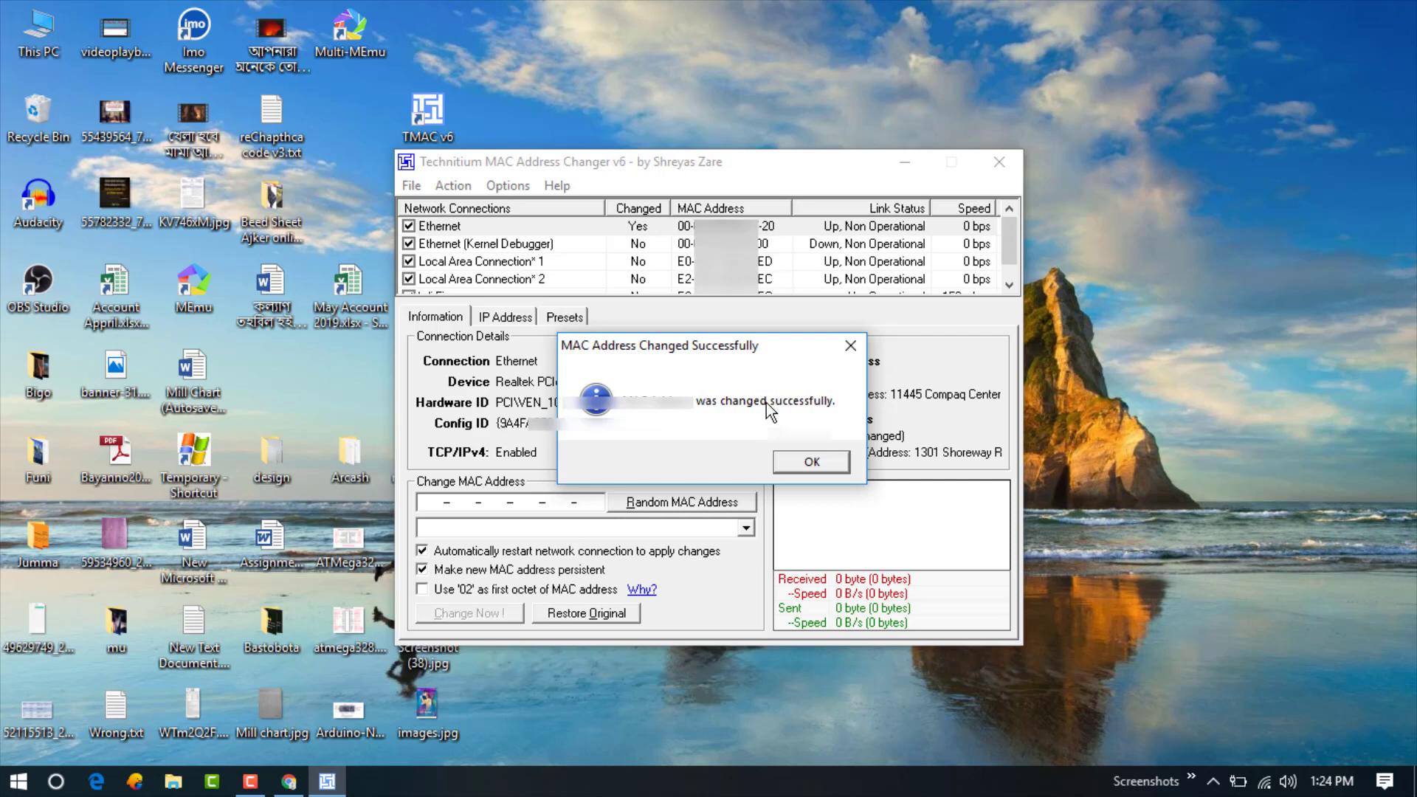
{"action": "left_click", "coordinate": [810, 465]}
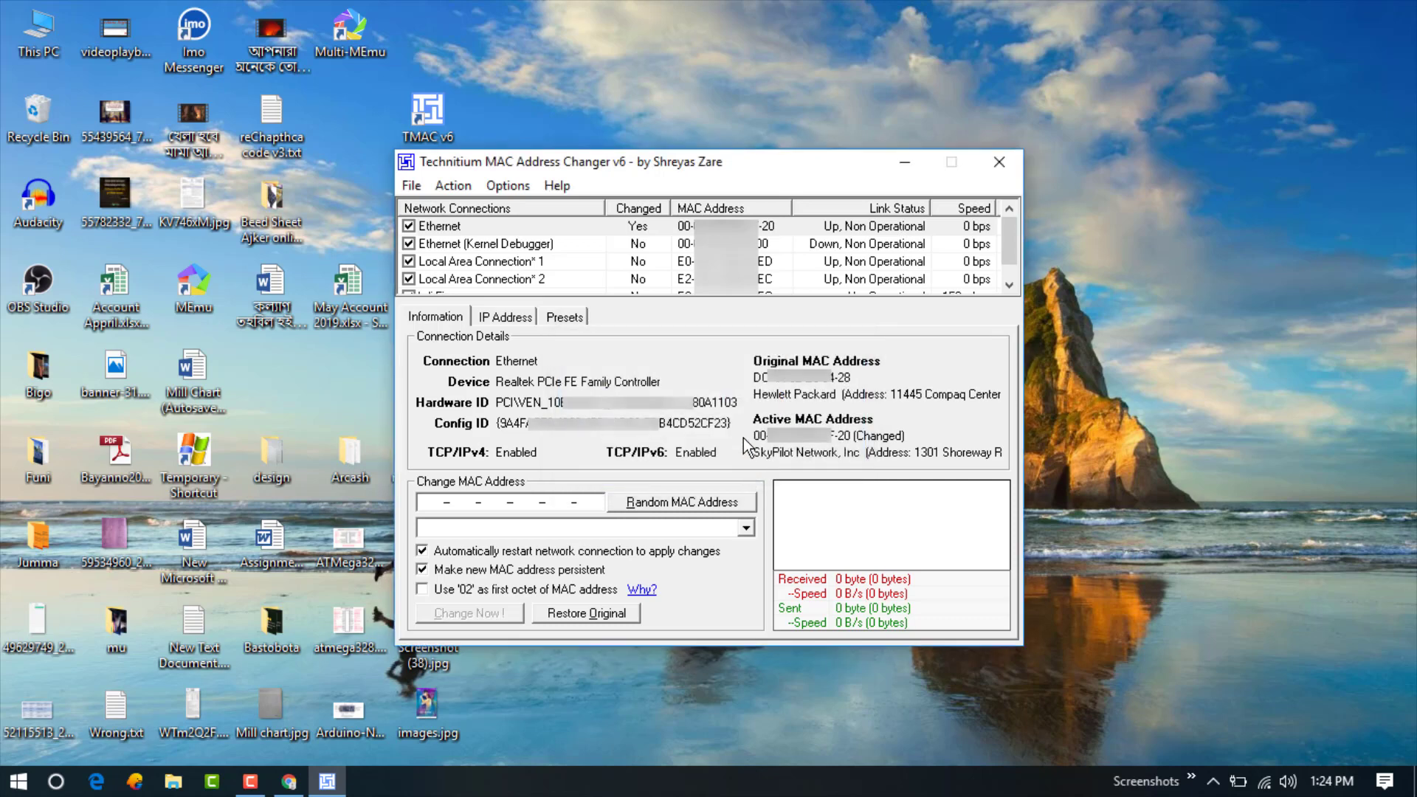